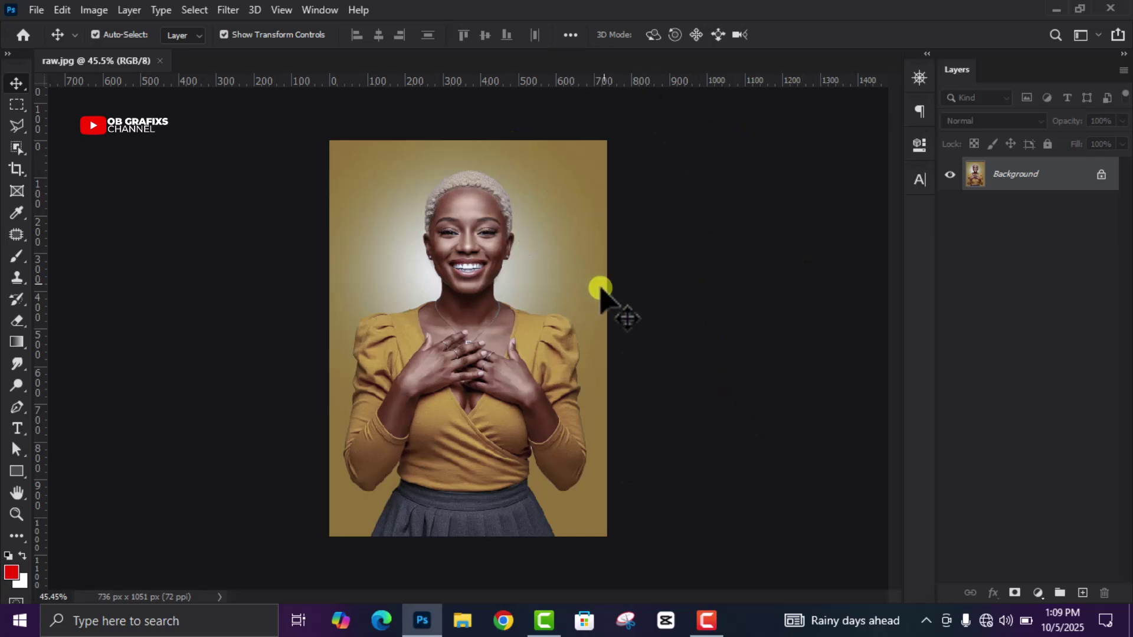
- Unlock the Background layer and duplicate it
scroll(446, 273, "down", 1)
scroll(447, 273, "up", 1)
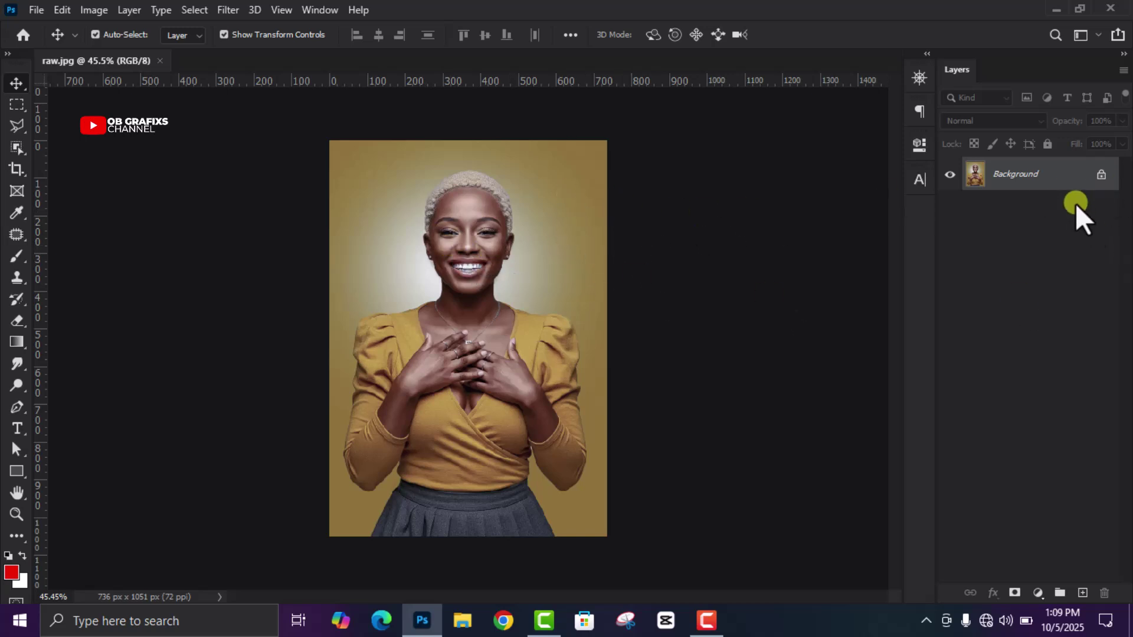
left_click(1101, 174)
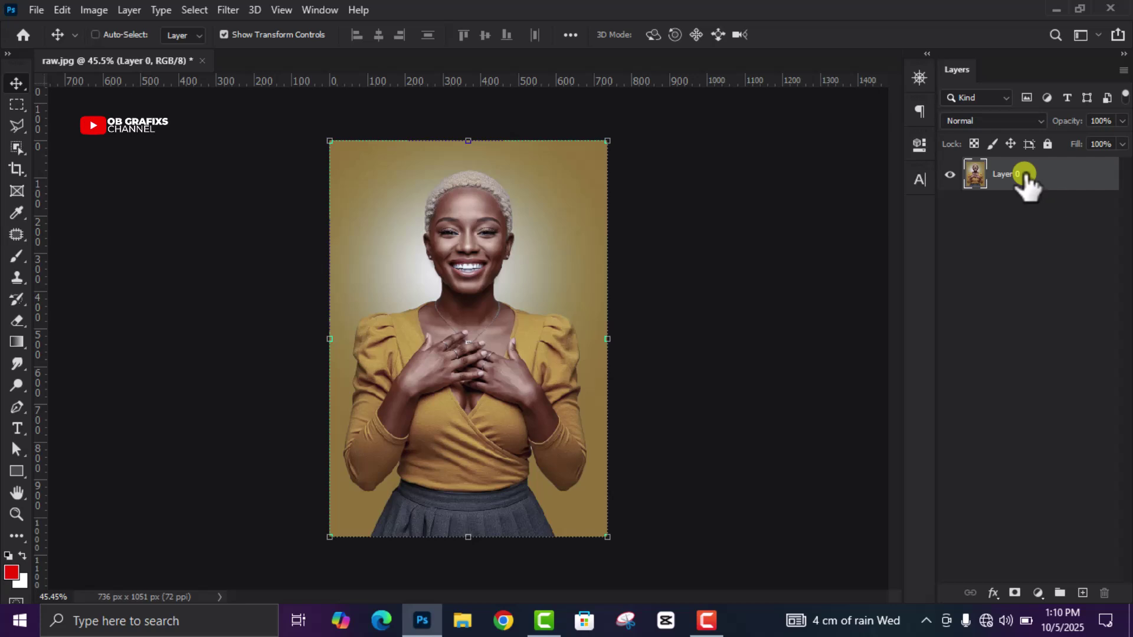
key("ctrl+j")
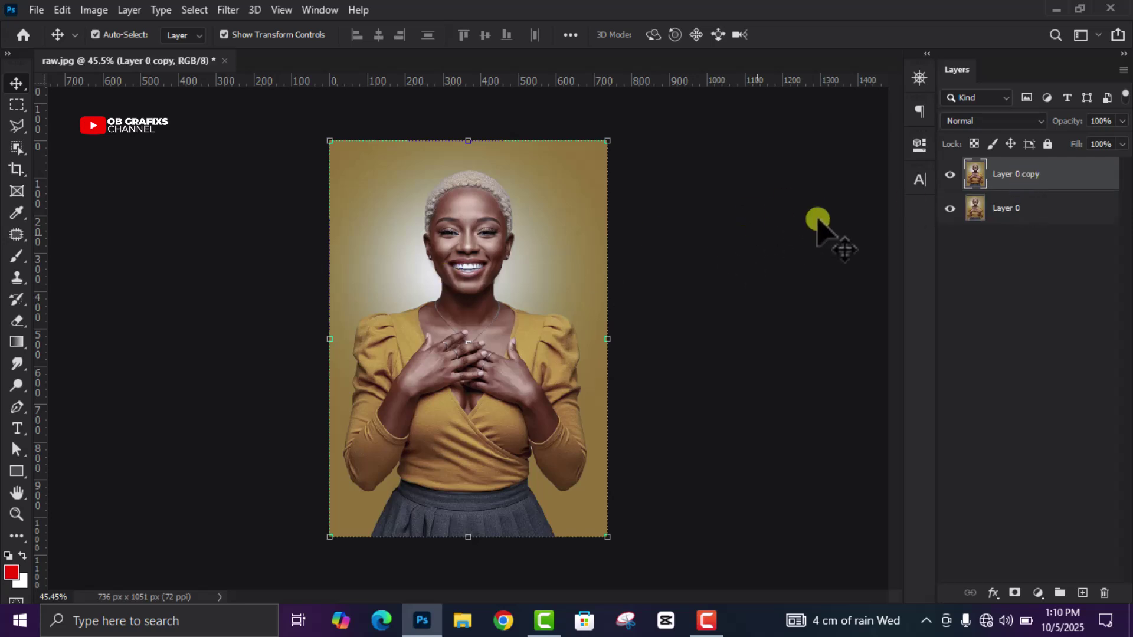
left_click(744, 221)
left_click(561, 271)
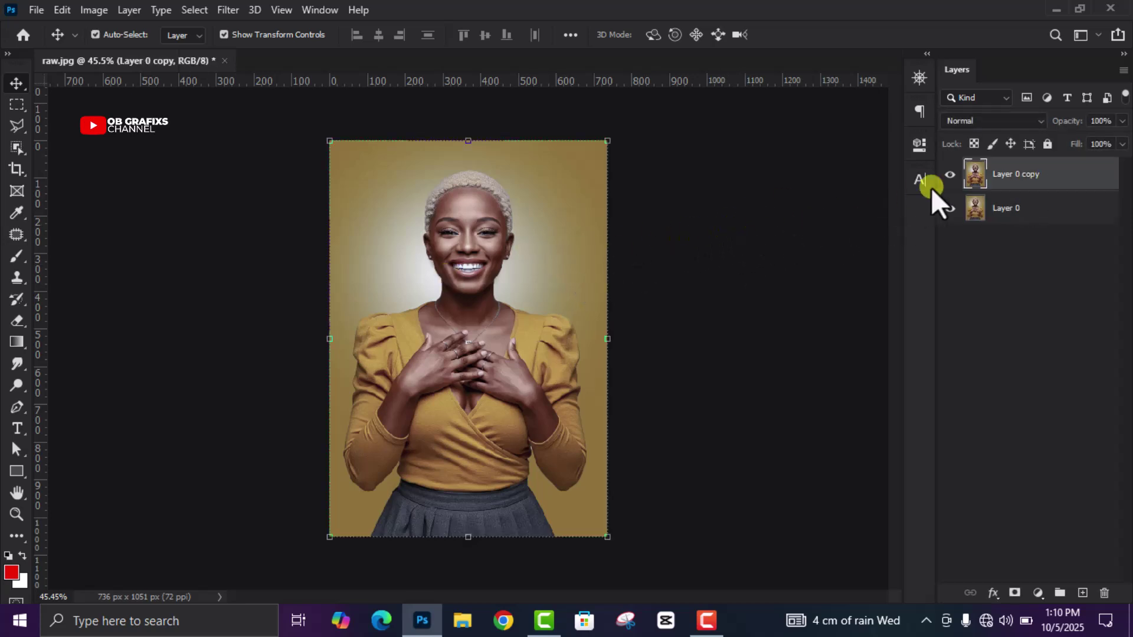
- Delete the original Layer 0 and convert Layer 0 copy to a smart object
left_click_drag(974, 182, 1019, 182)
right_click(1018, 172)
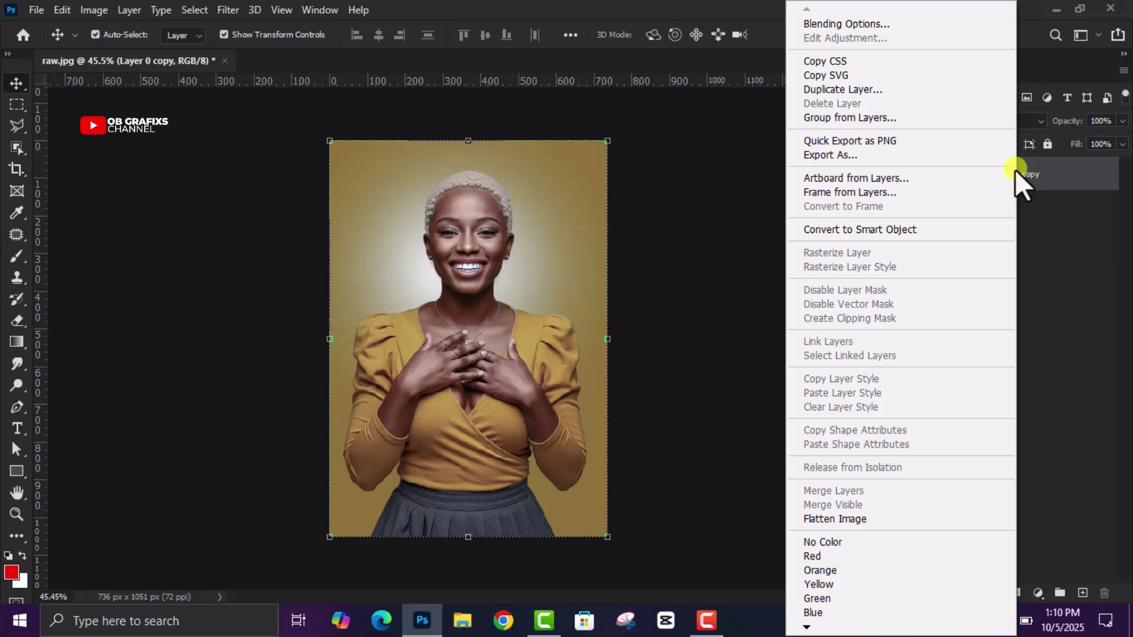
left_click(909, 231)
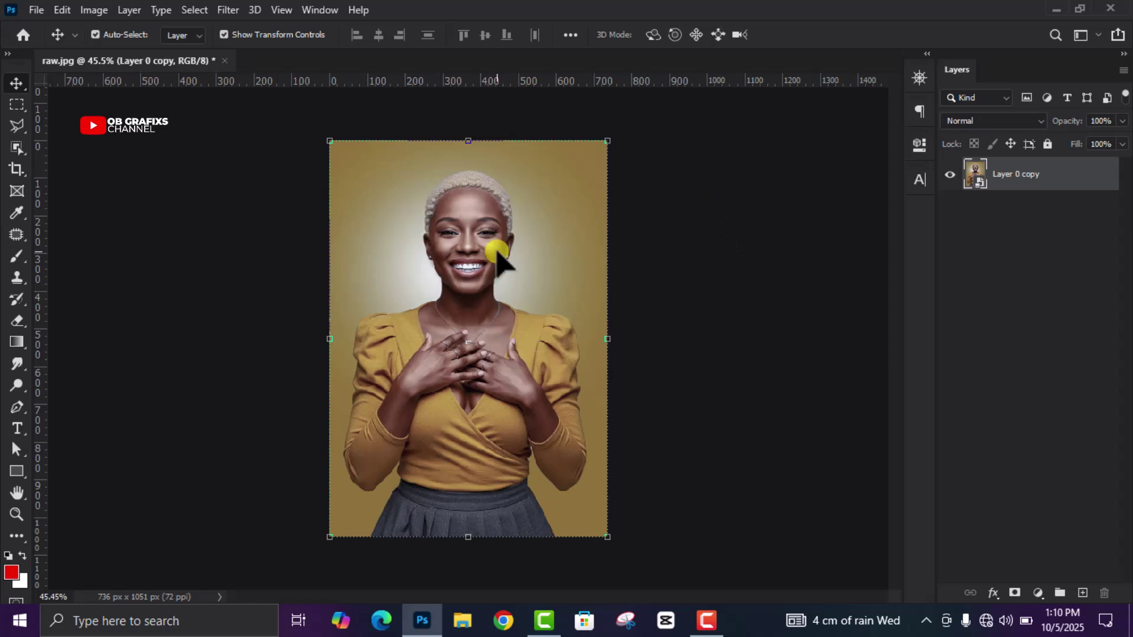
- Open the portrait layer in the Camera Raw Filter and show side-by-side before and after views
scroll(498, 251, "down", 2)
scroll(497, 251, "up", 1)
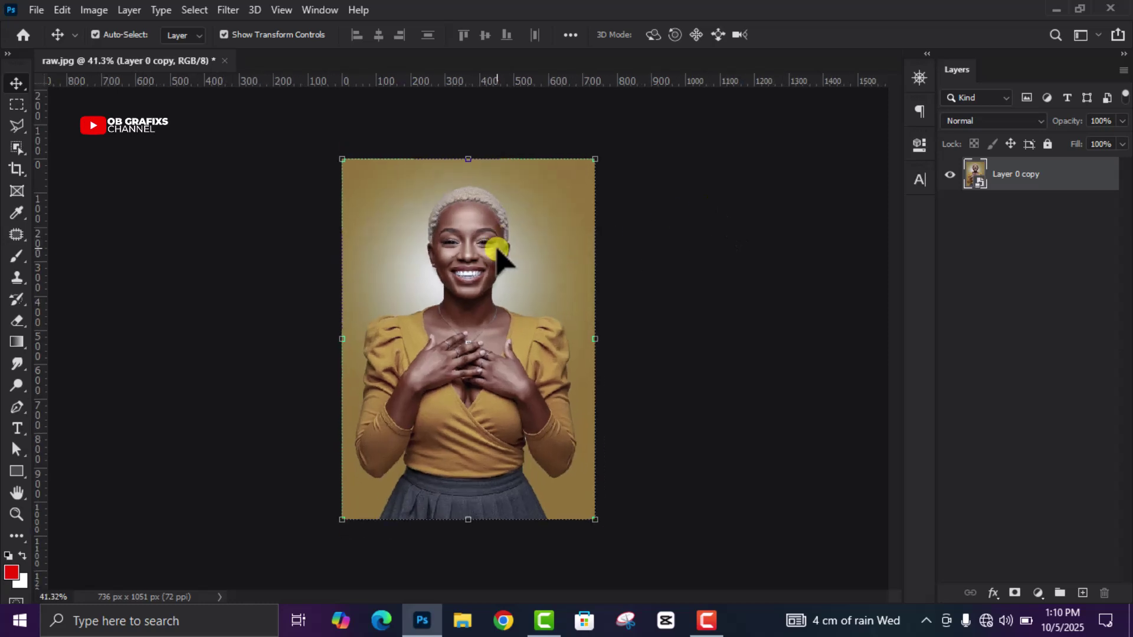
left_click(228, 10)
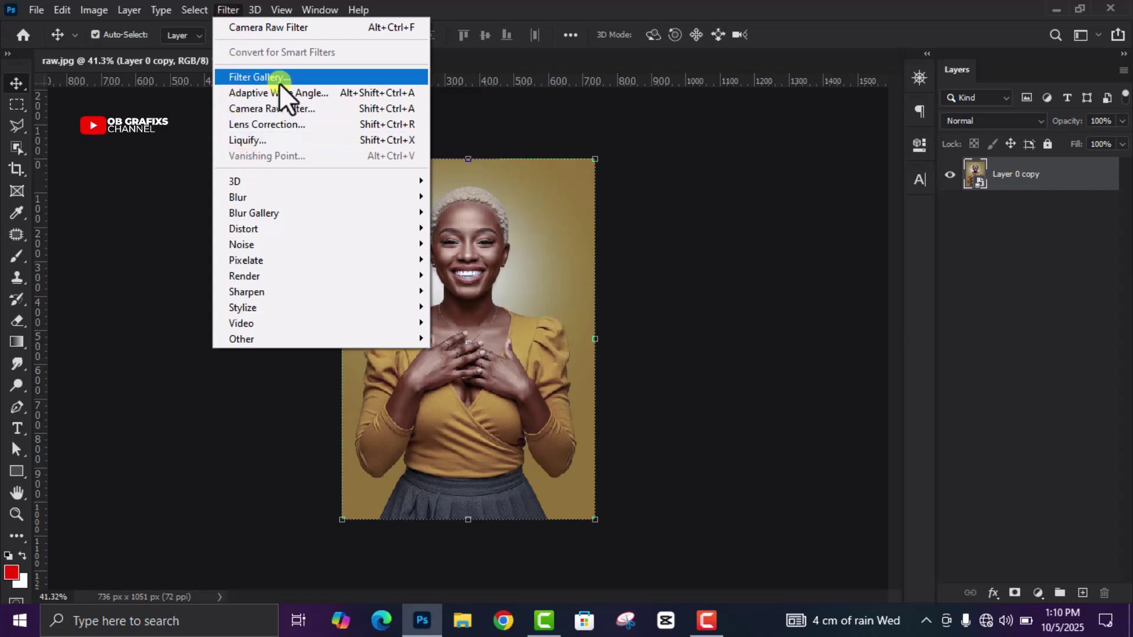
left_click(273, 110)
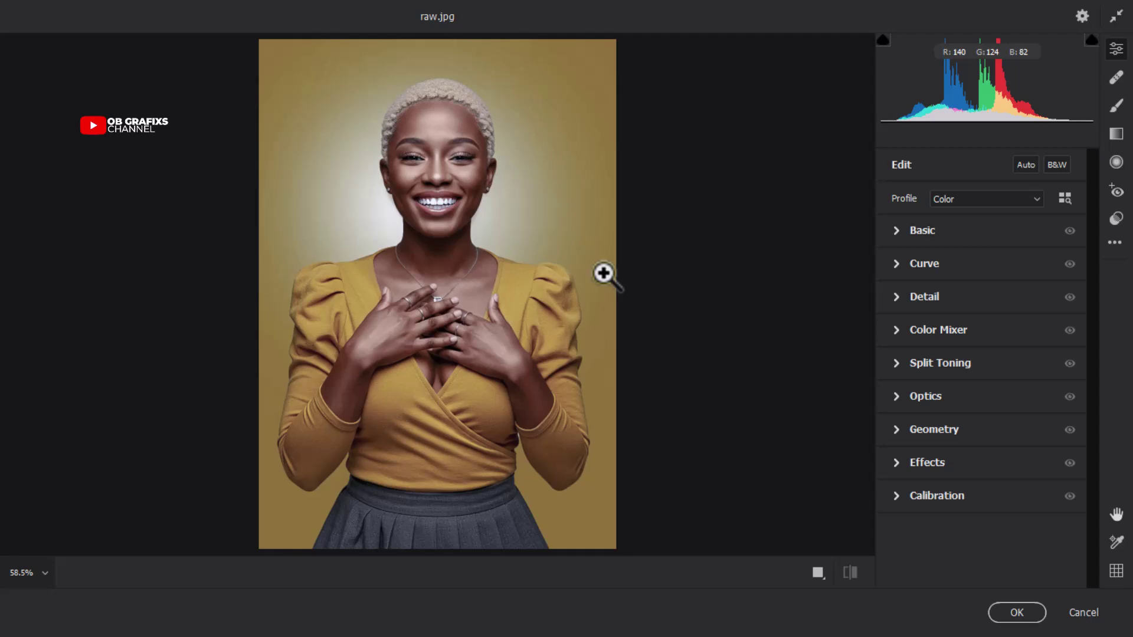
left_click(816, 574)
left_click(872, 469)
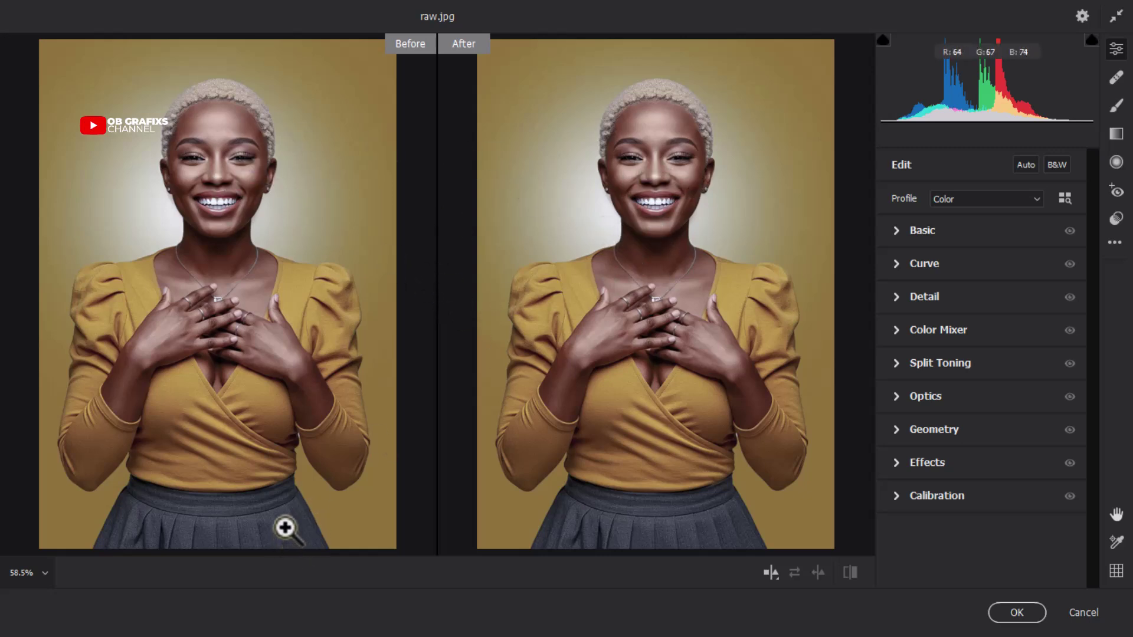
- Expand the Basic adjustments to show the white balance and tone settings
left_click(896, 233)
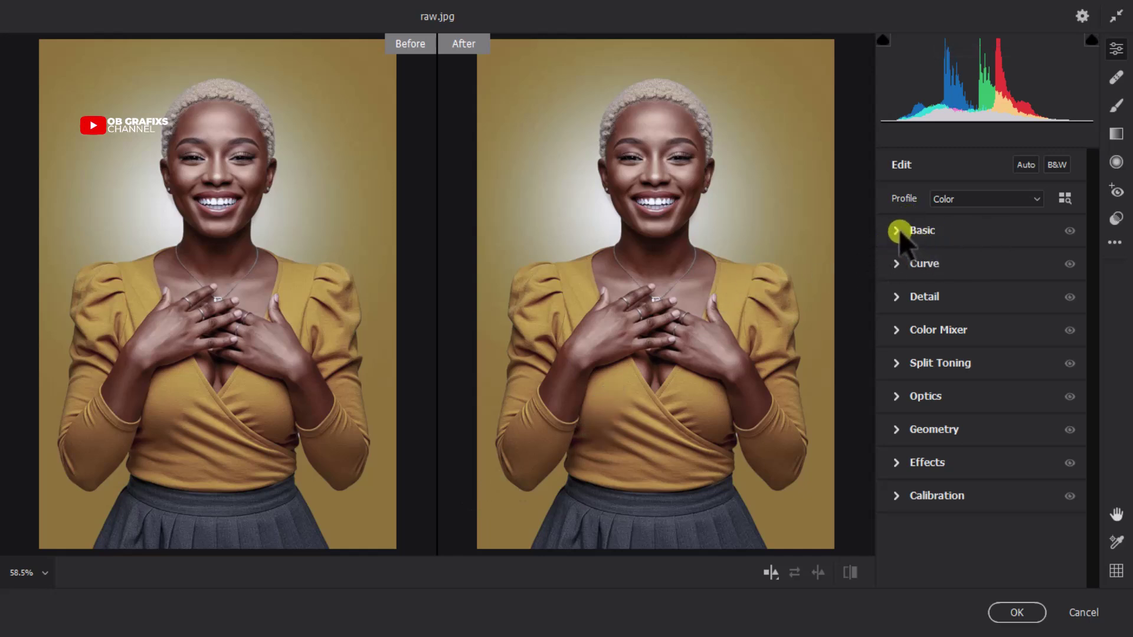
left_click(897, 231)
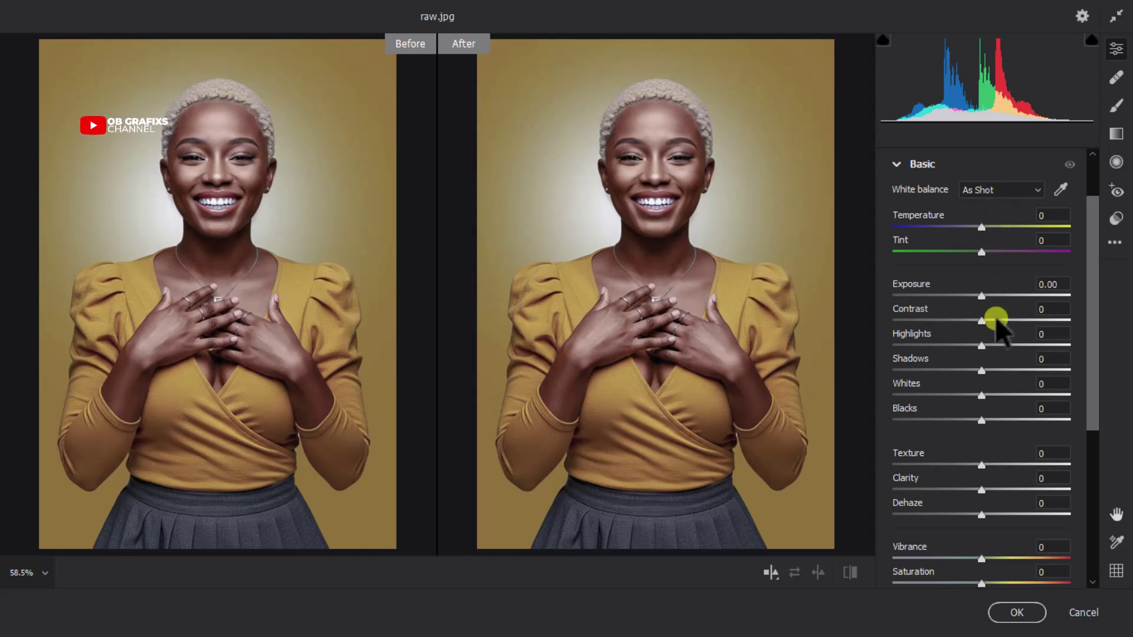
scroll(1000, 354, "down", 2)
scroll(1003, 367, "up", 2)
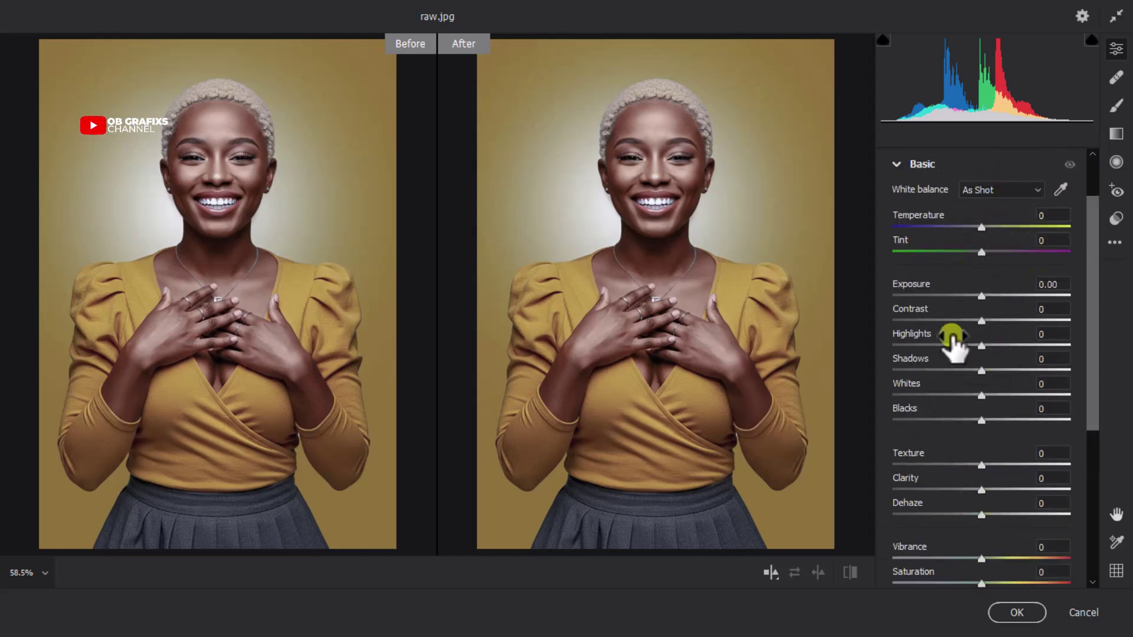
left_click_drag(1089, 236, 1092, 212)
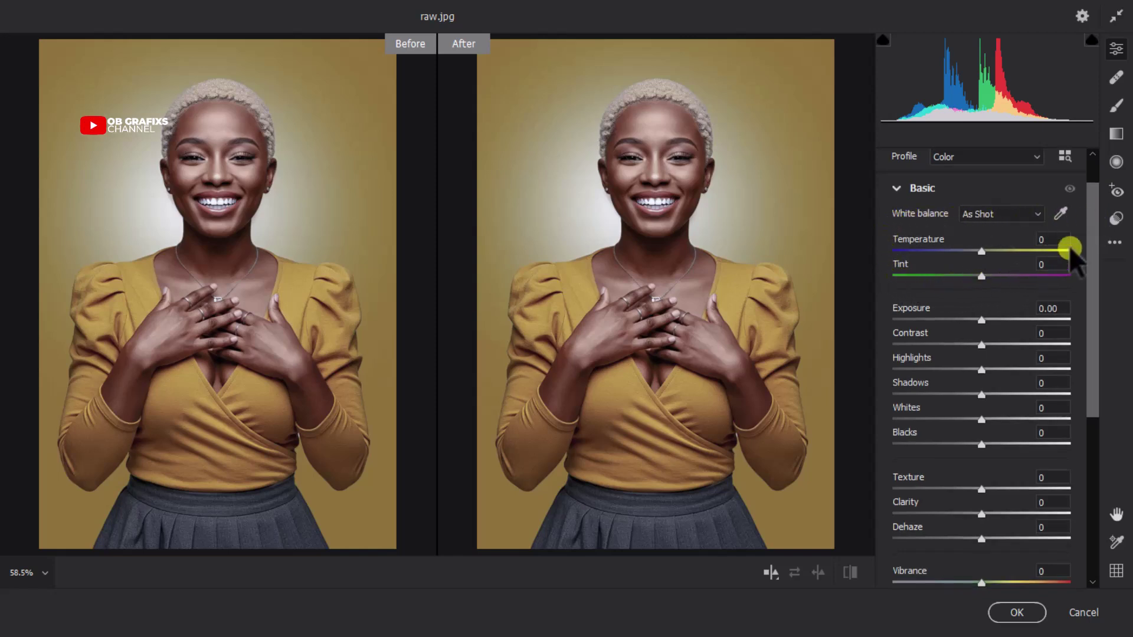
- Try out Temperature and Tint changes on the portrait and reset both to 0
left_click_drag(981, 252, 963, 283)
type("0")
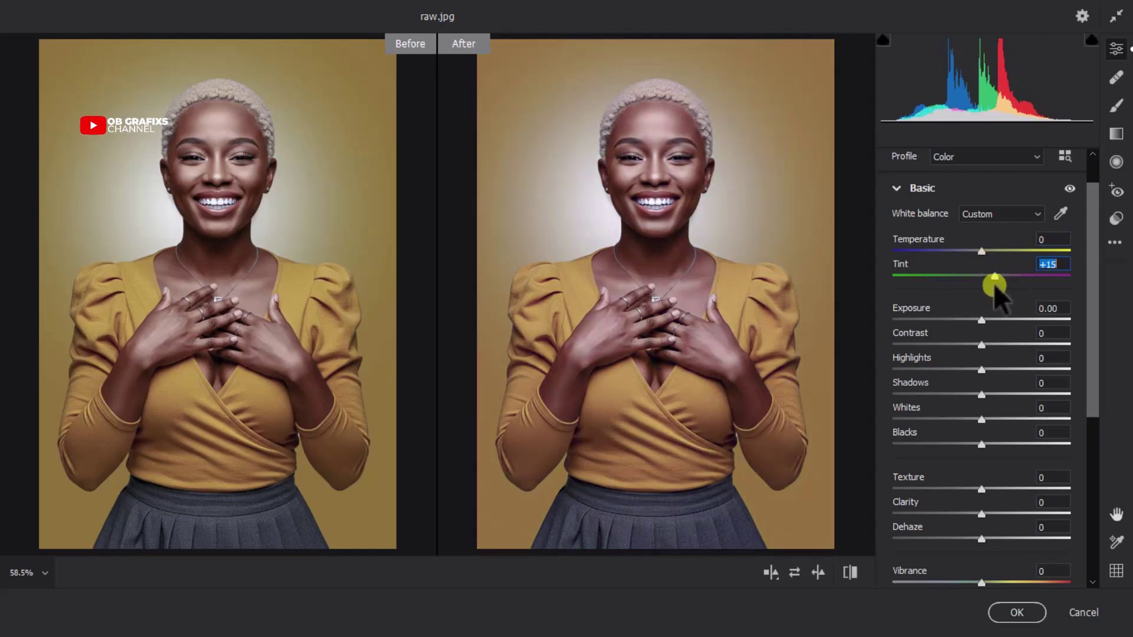
left_click(1050, 239)
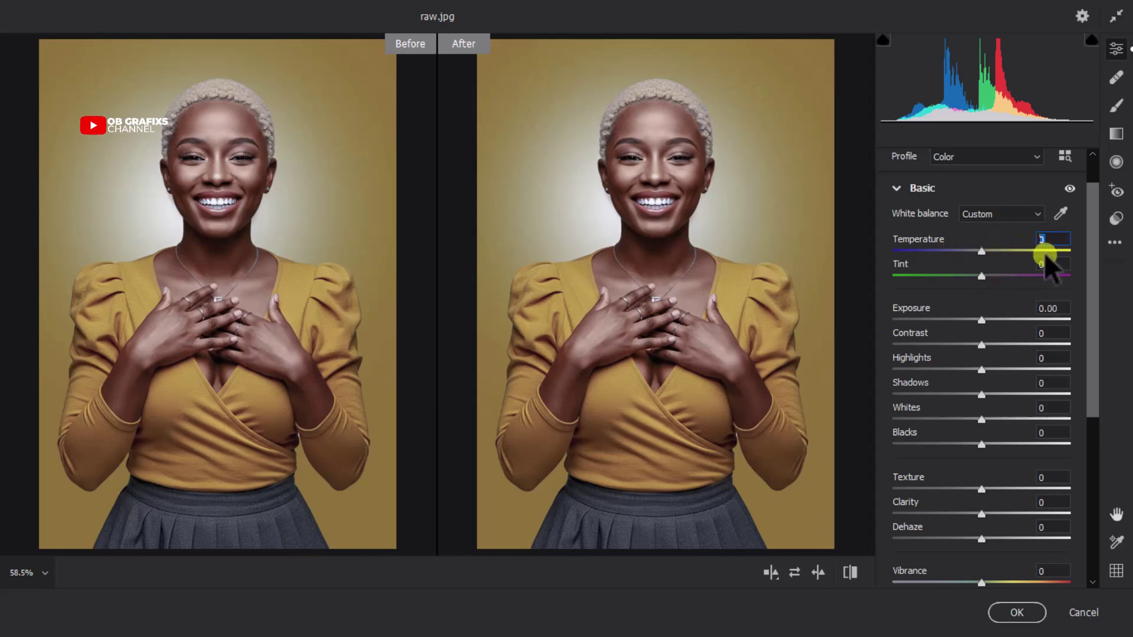
left_click(1053, 264)
- Try Exposure at +0.45 and a Contrast change, resetting both to 0
mouse_move(981, 321)
left_mouse_down()
mouse_move(930, 322)
mouse_move(1006, 320)
mouse_move(990, 320)
left_mouse_up()
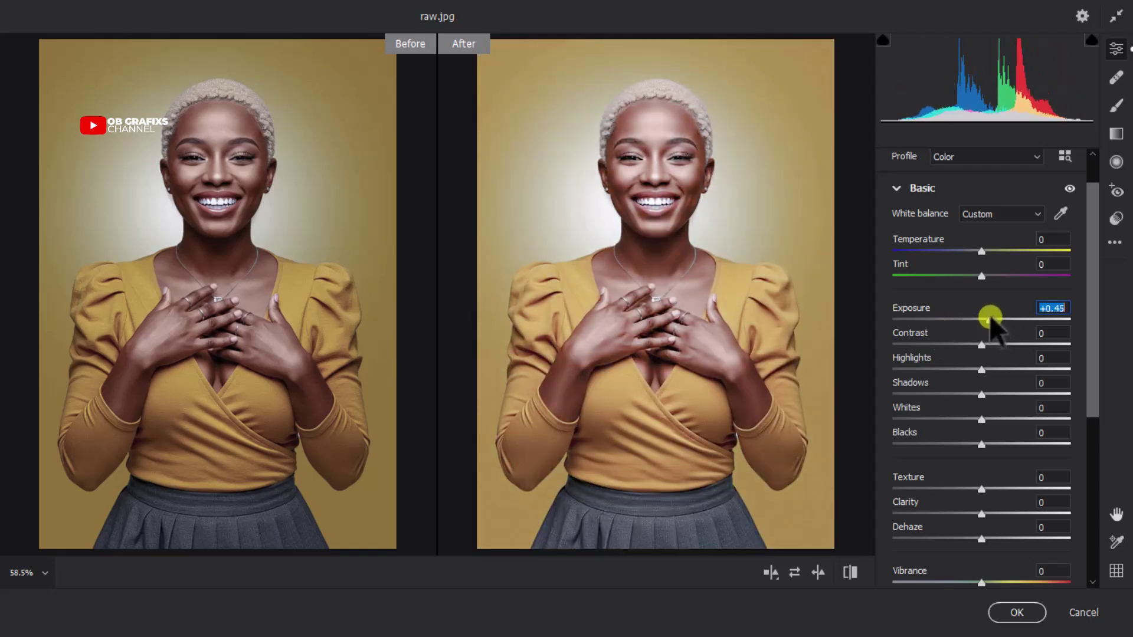
type("0")
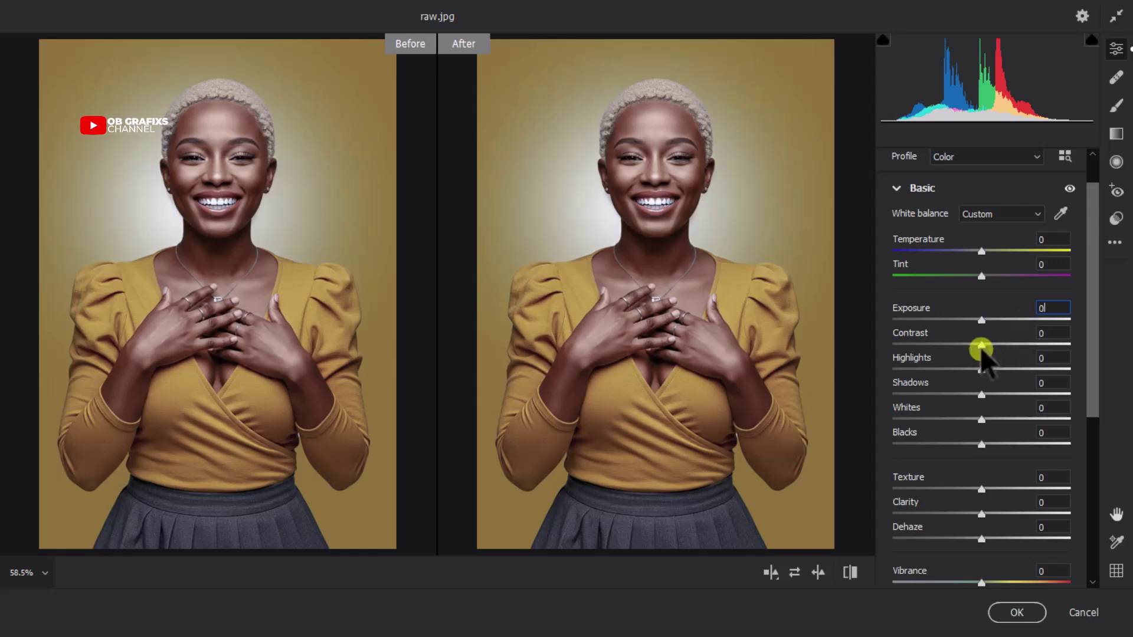
left_click_drag(981, 345, 1003, 387)
double_click(1029, 348)
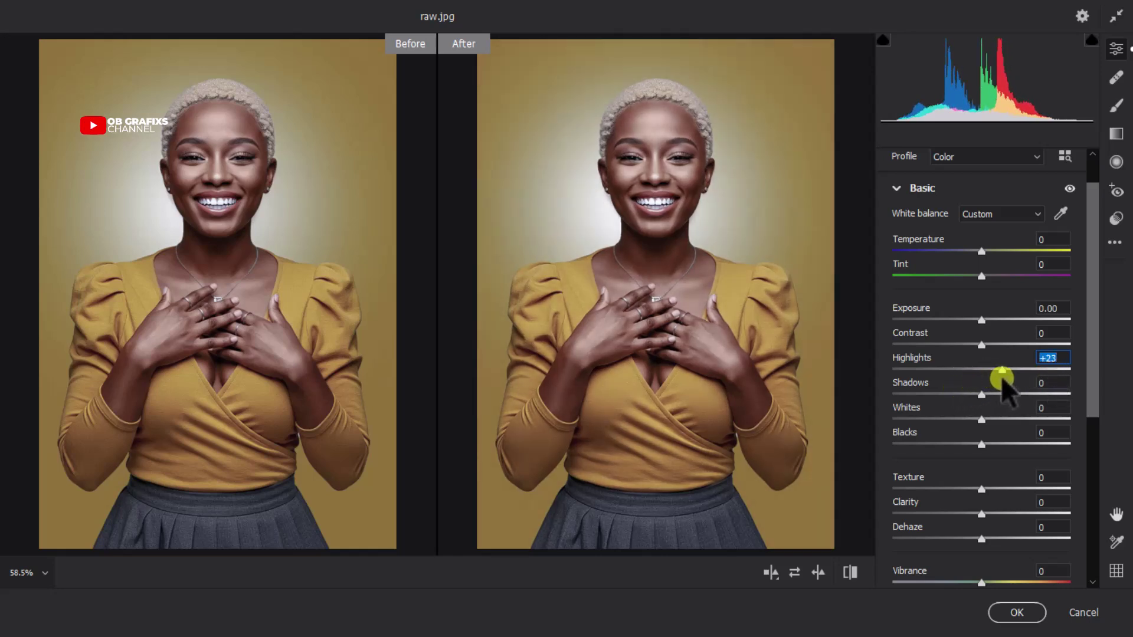
- Try Highlights at -100 and about +88, reset it to 0, and test Shadows at -27
scroll(707, 123, "up", 1)
scroll(718, 83, "up", 1)
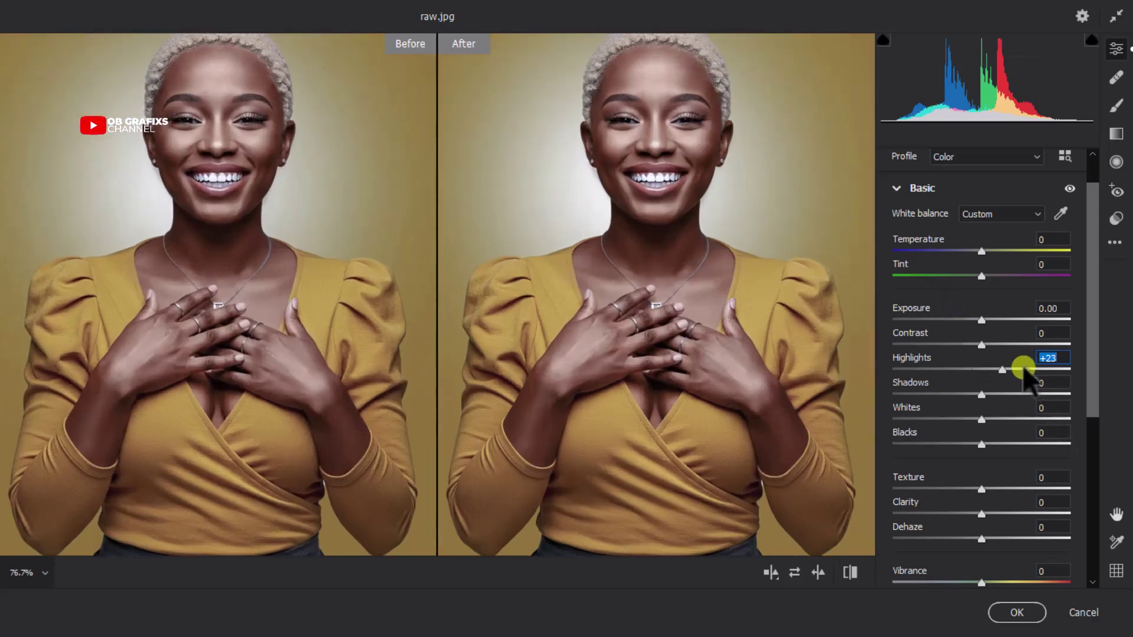
left_click_drag(1003, 370, 884, 386)
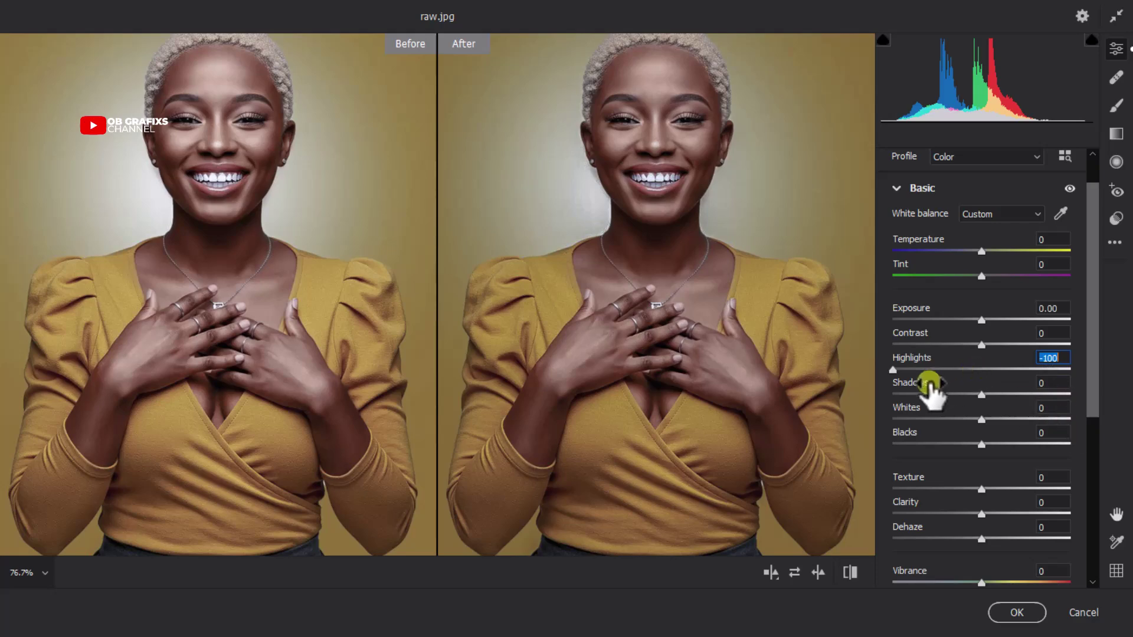
left_click_drag(891, 370, 1054, 372)
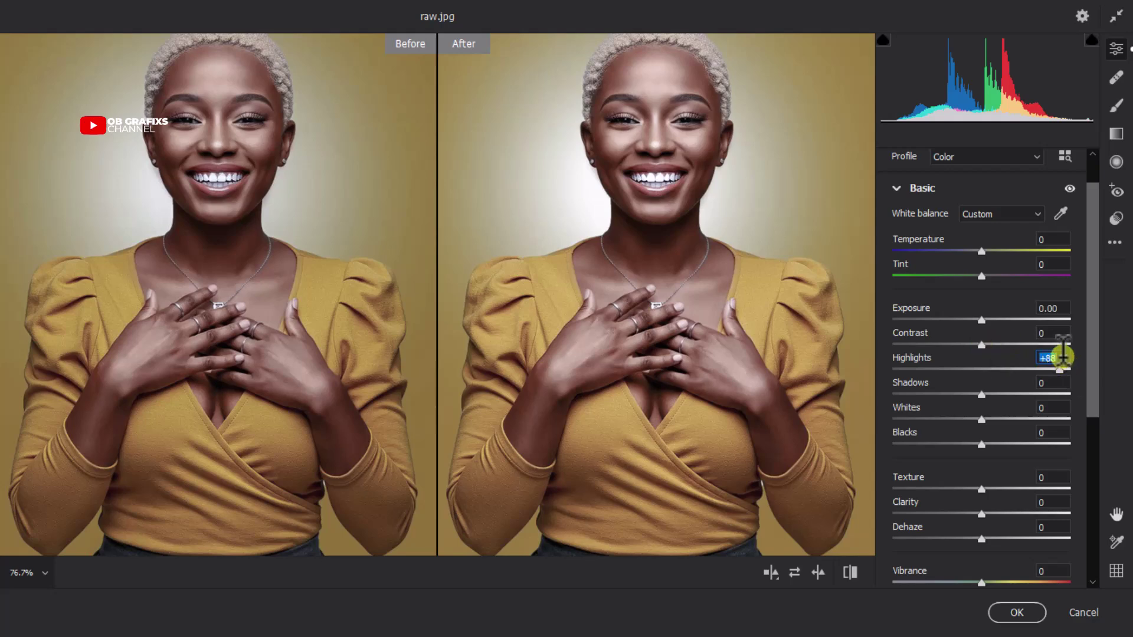
type("0")
key("Tab")
key("ctrl+0")
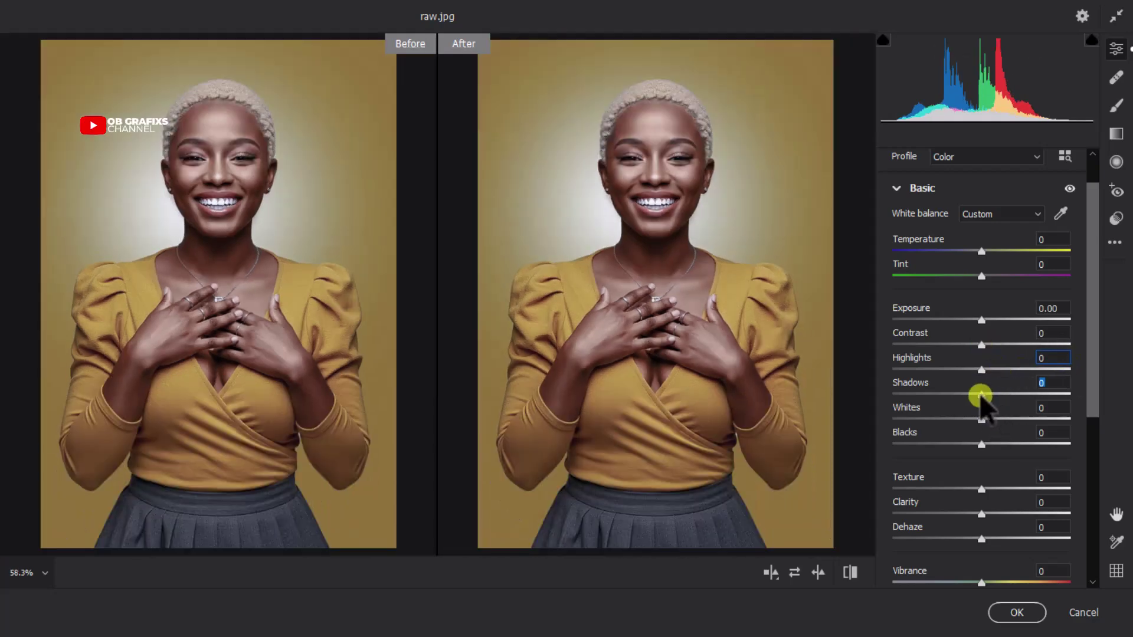
left_click_drag(980, 395, 954, 396)
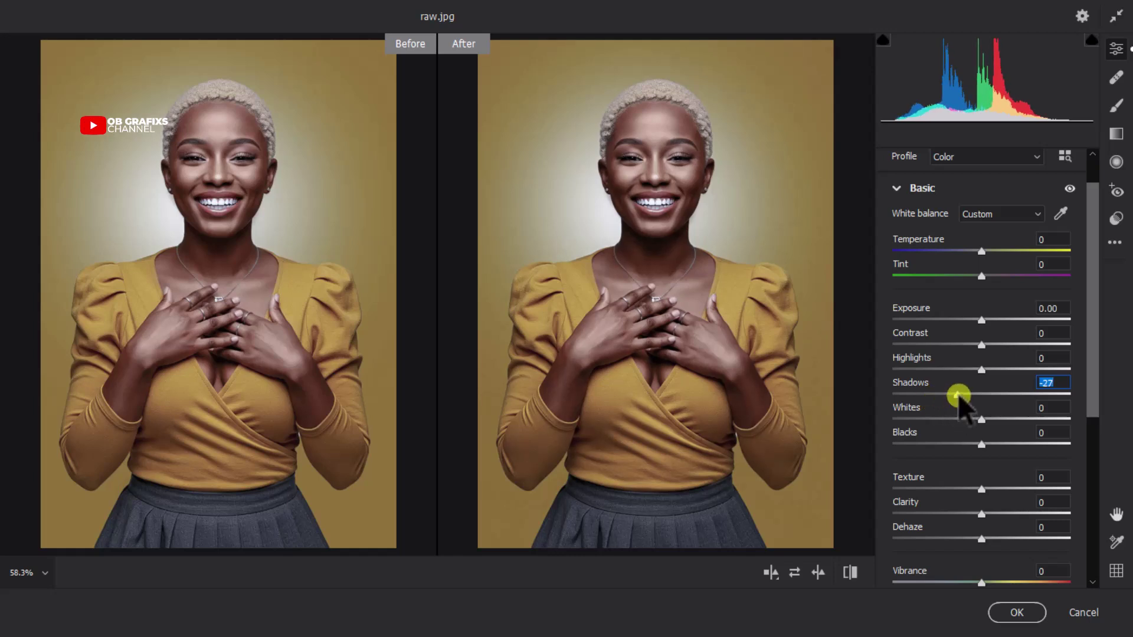
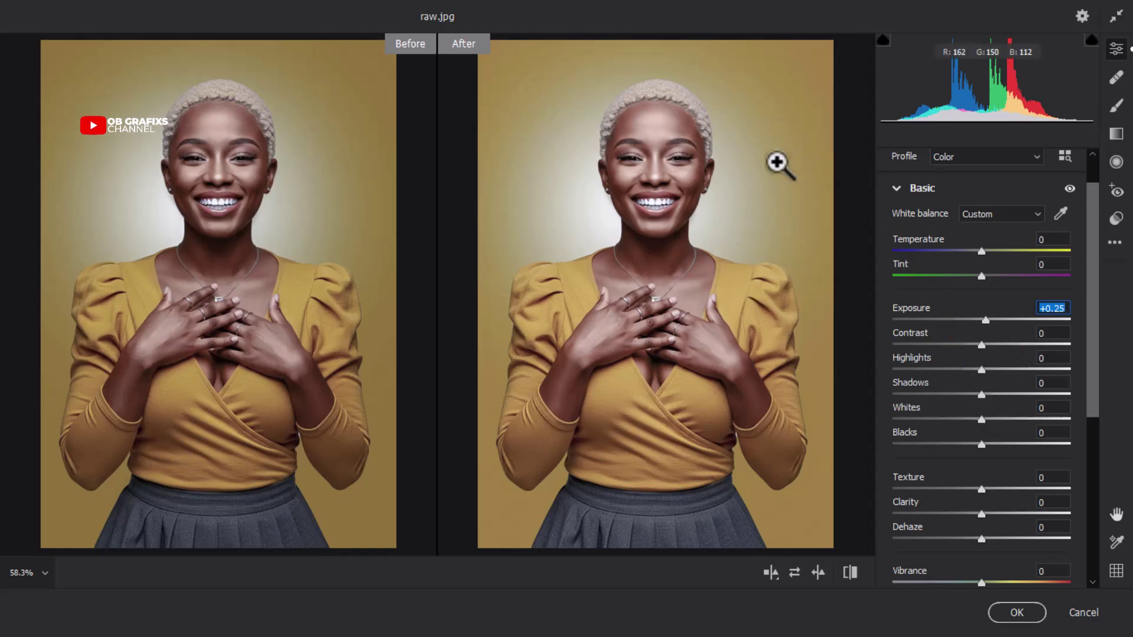
- Set Contrast to +55 and Highlights to +48
left_click(981, 346)
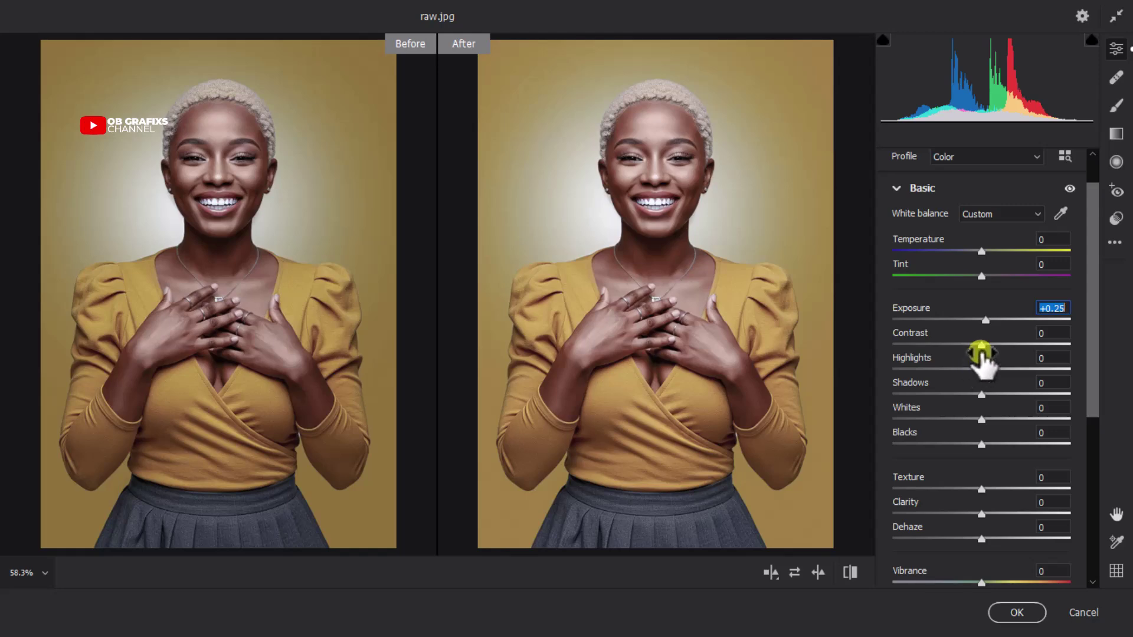
left_click_drag(981, 347, 1030, 348)
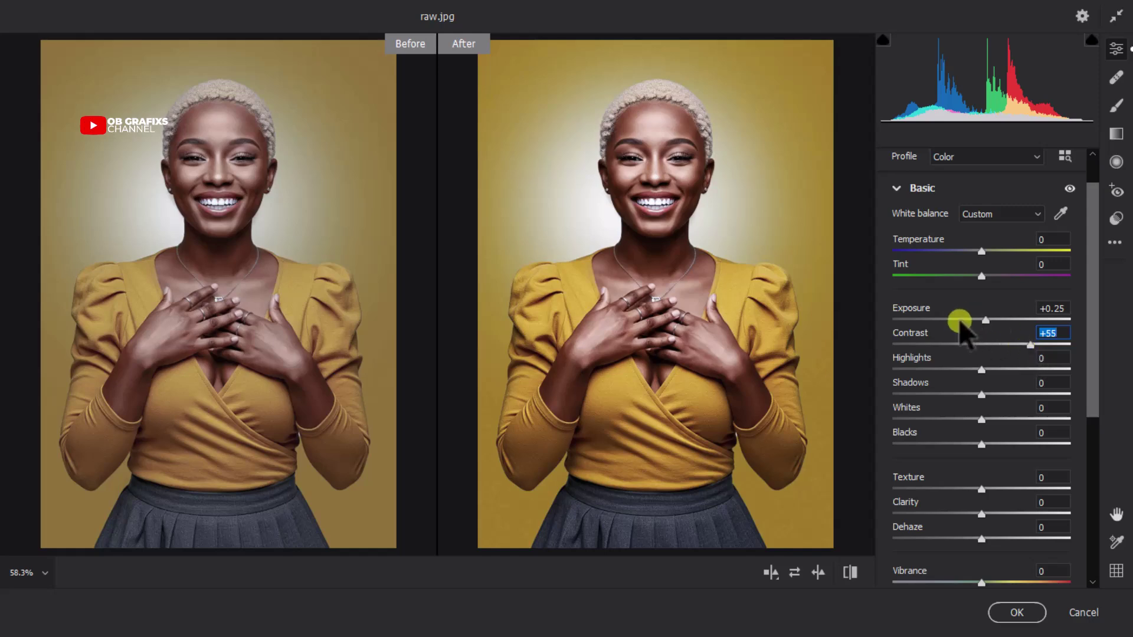
left_click_drag(1092, 255, 1090, 283)
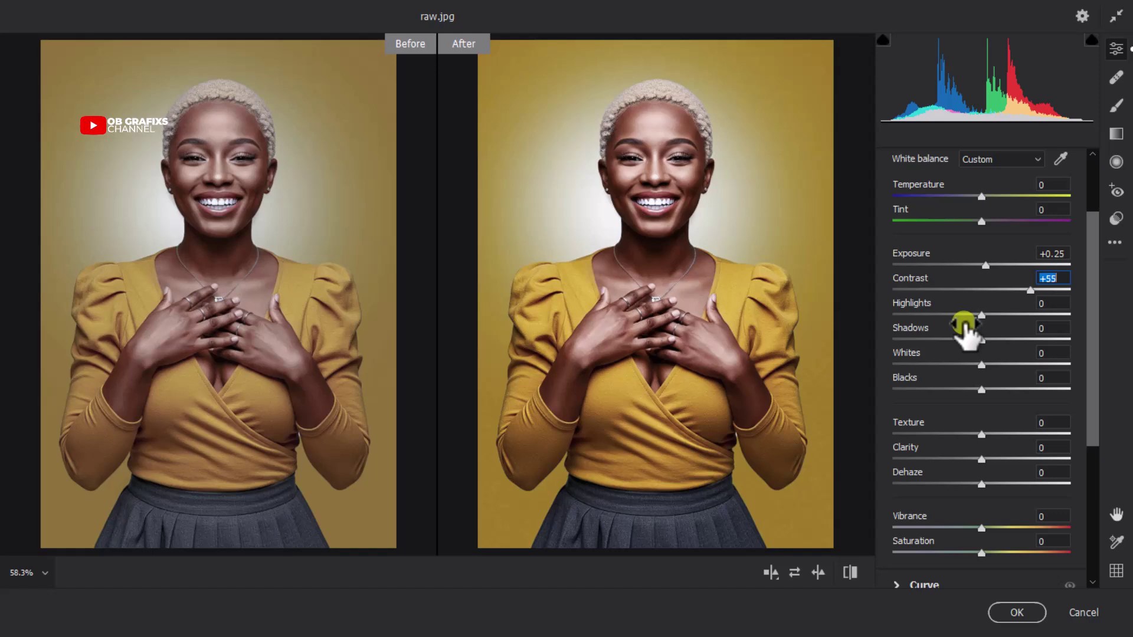
left_click_drag(981, 315, 1022, 317)
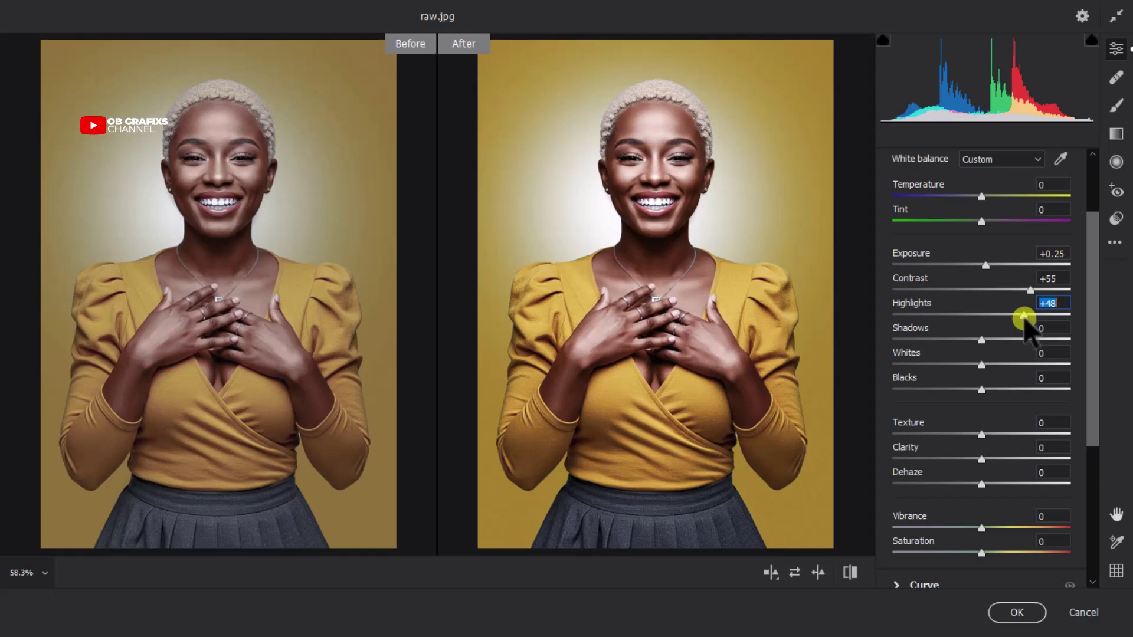
- Set Shadows to +18, Whites to +16 and Blacks to -12
left_click_drag(981, 341, 995, 367)
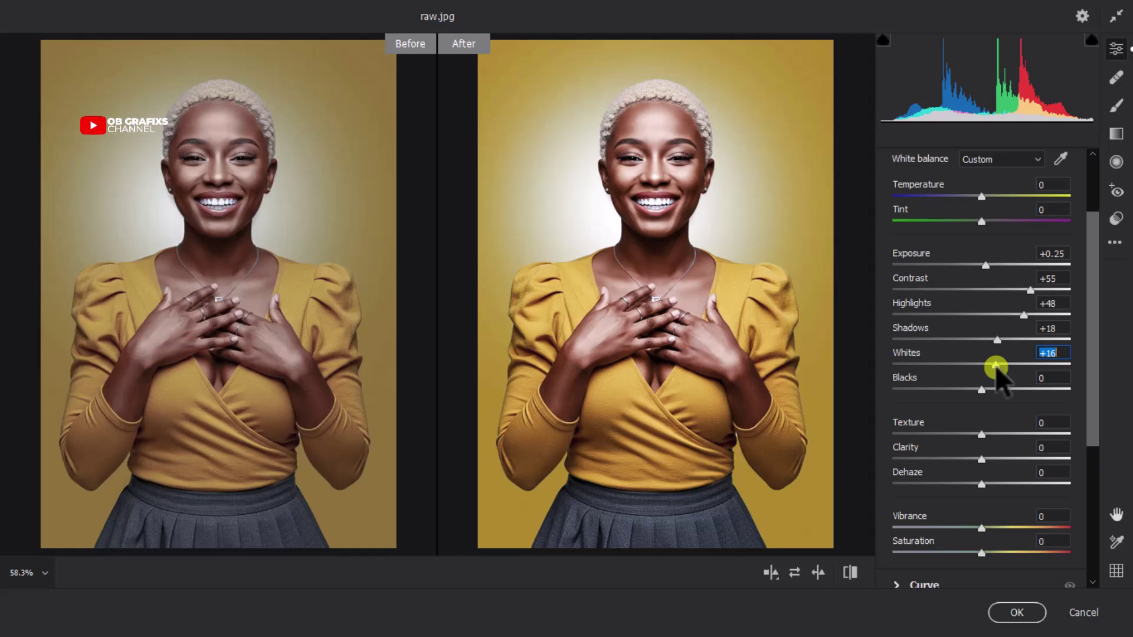
left_click_drag(1092, 267, 1089, 295)
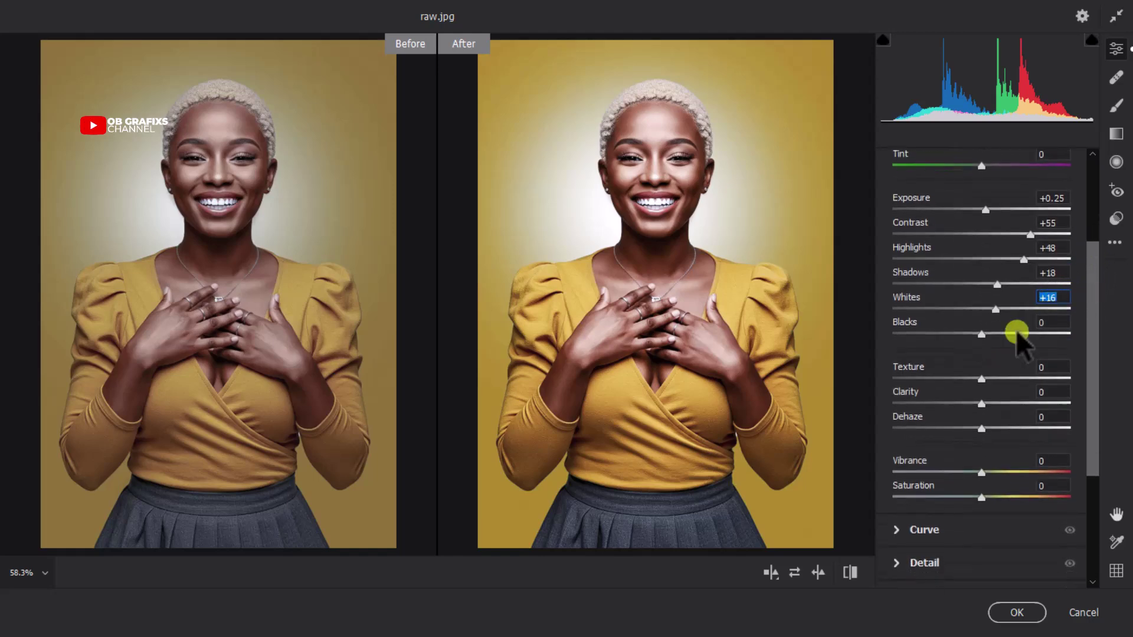
left_click_drag(981, 335, 1065, 334)
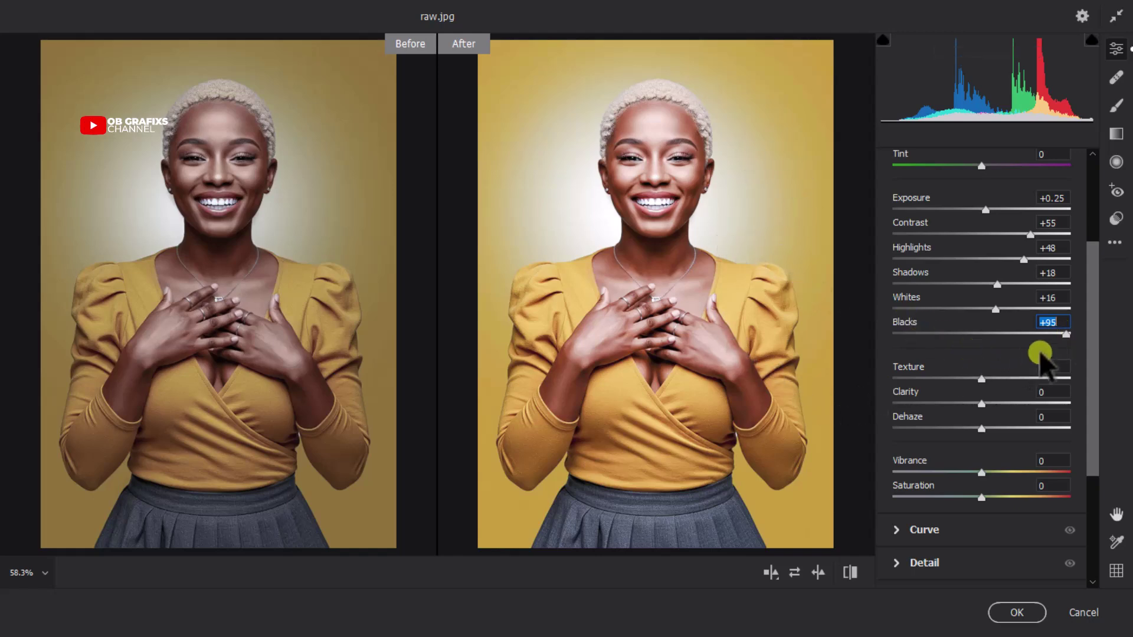
left_click_drag(1065, 335, 971, 340)
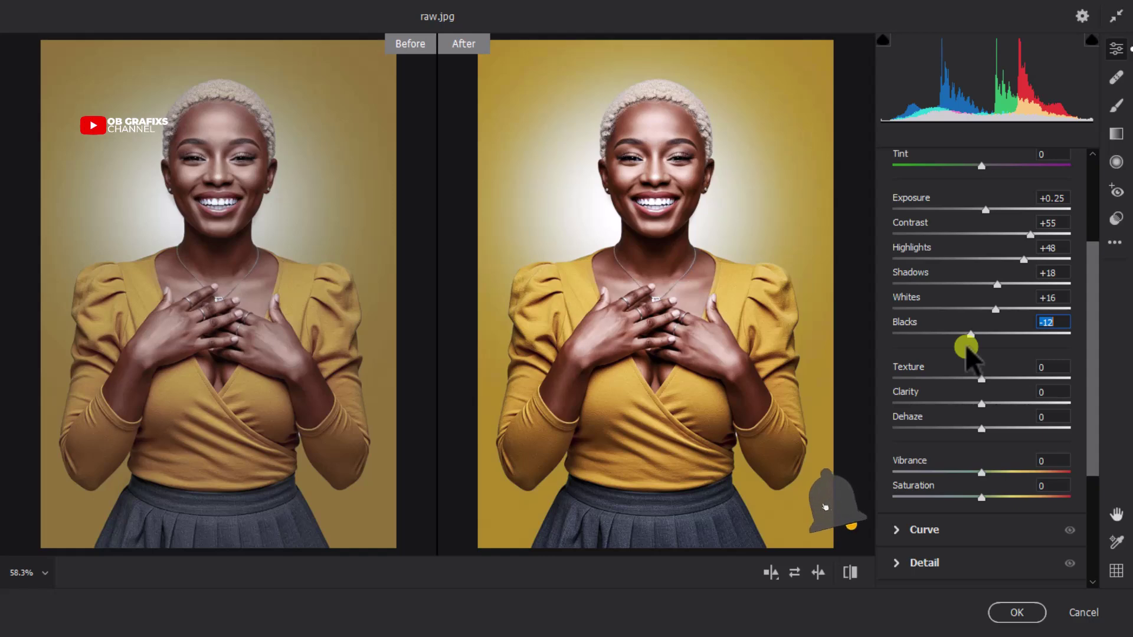
- Set Texture to +10 and try a Clarity change, resetting Clarity to 0
left_click_drag(1093, 262, 1094, 319)
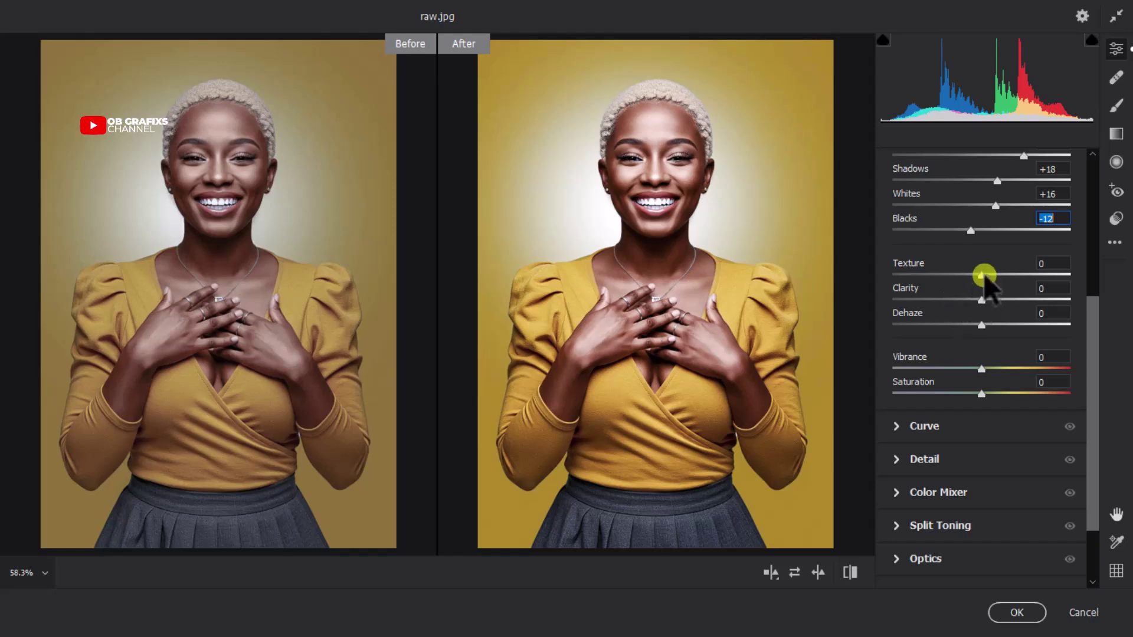
left_click_drag(980, 278, 983, 302)
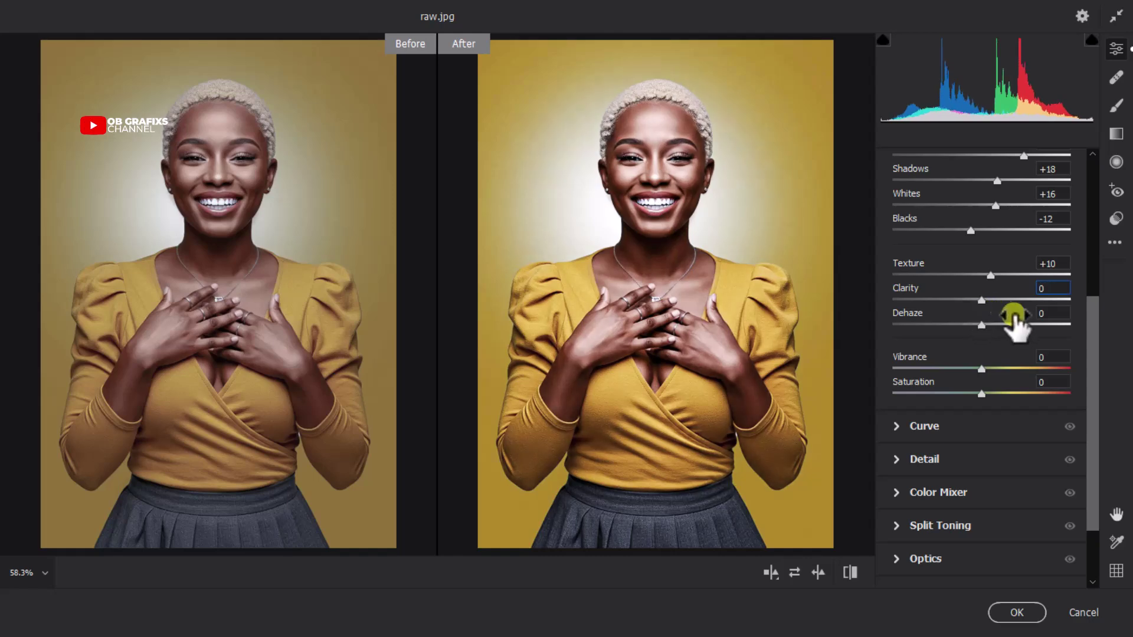
- Leave Dehaze at 0, and set Vibrance to +16 and Saturation to +19
left_click(1041, 315)
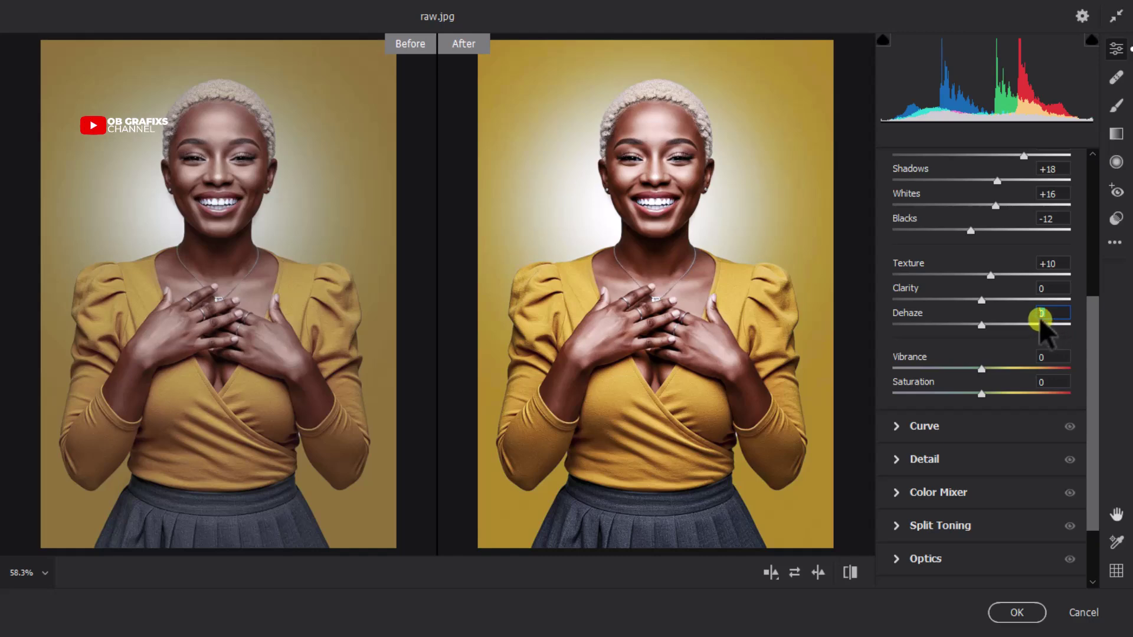
key("Tab")
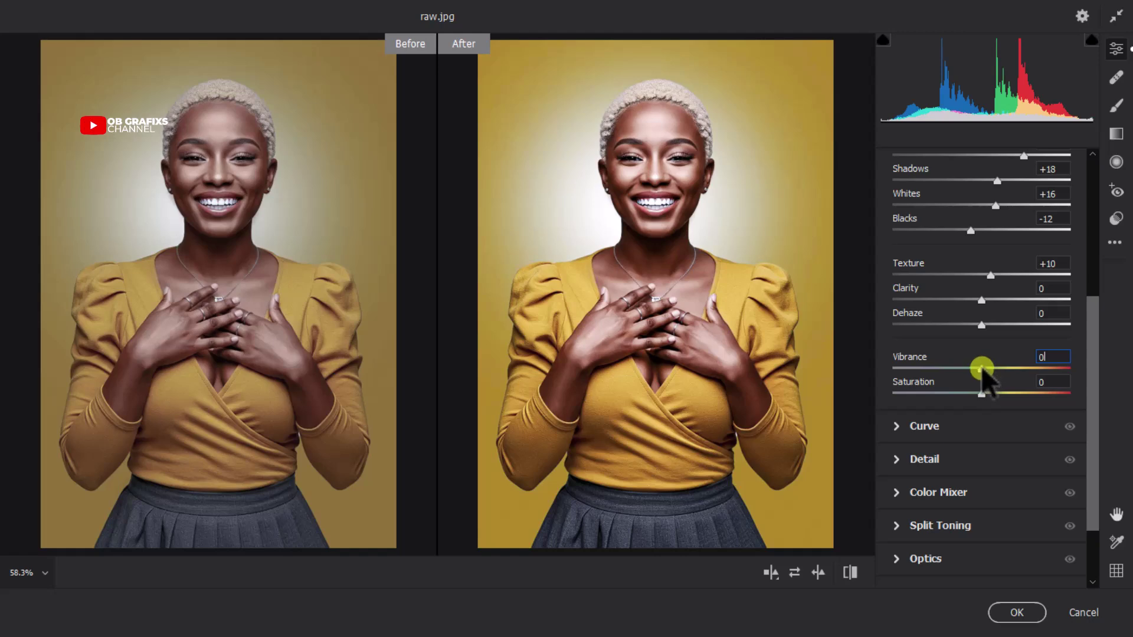
left_click_drag(981, 369, 994, 369)
left_click_drag(981, 394, 996, 394)
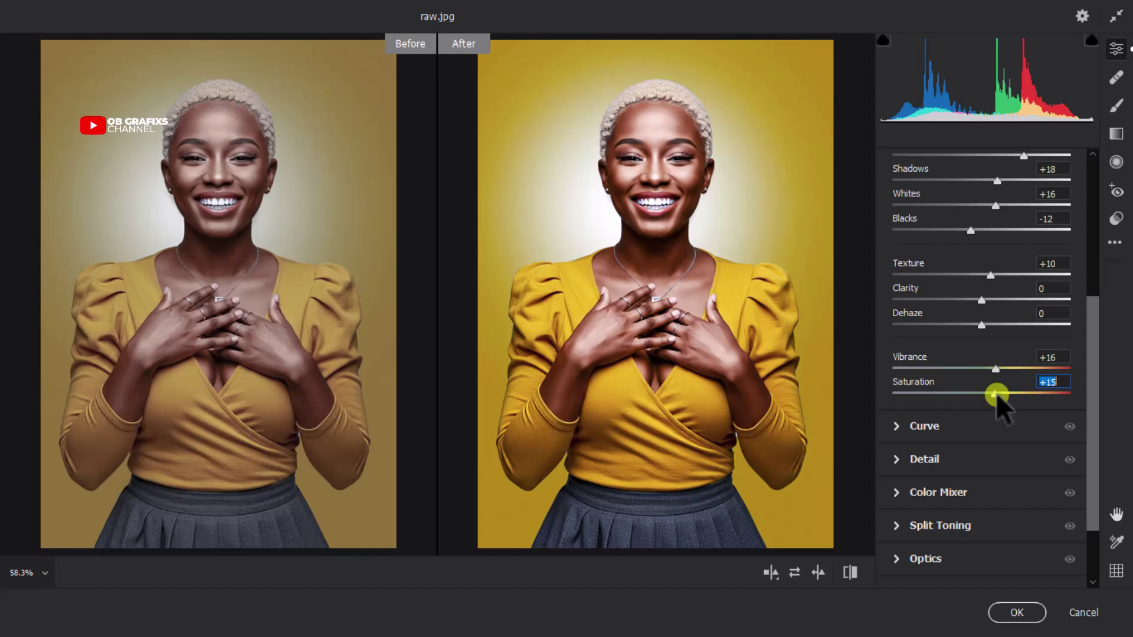
left_click_drag(998, 393, 1001, 395)
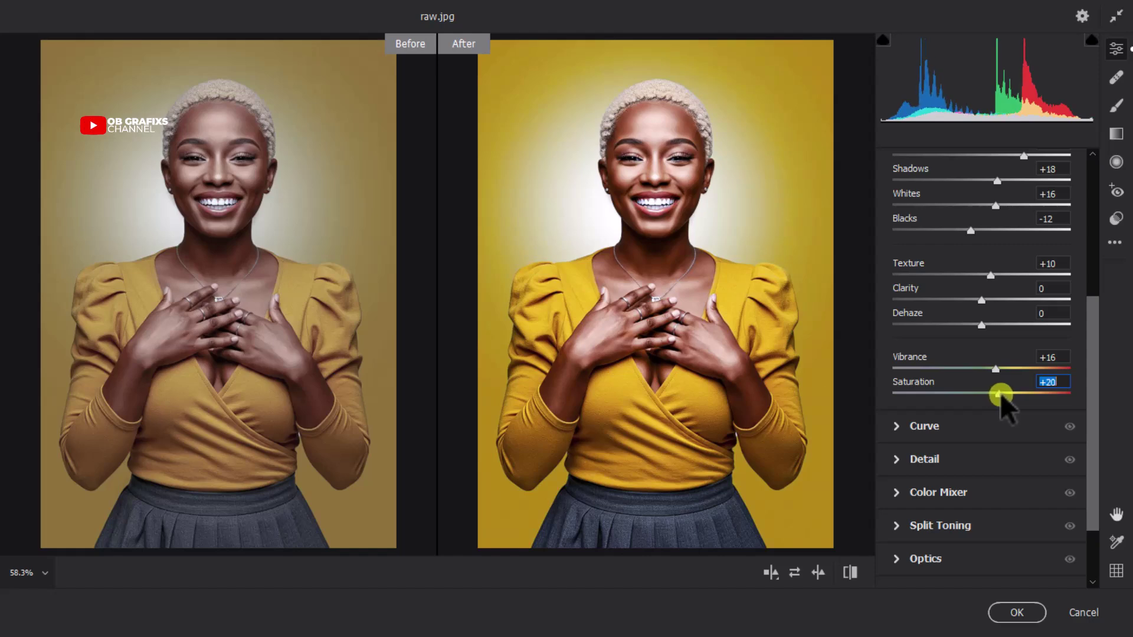
left_click_drag(1001, 393, 998, 393)
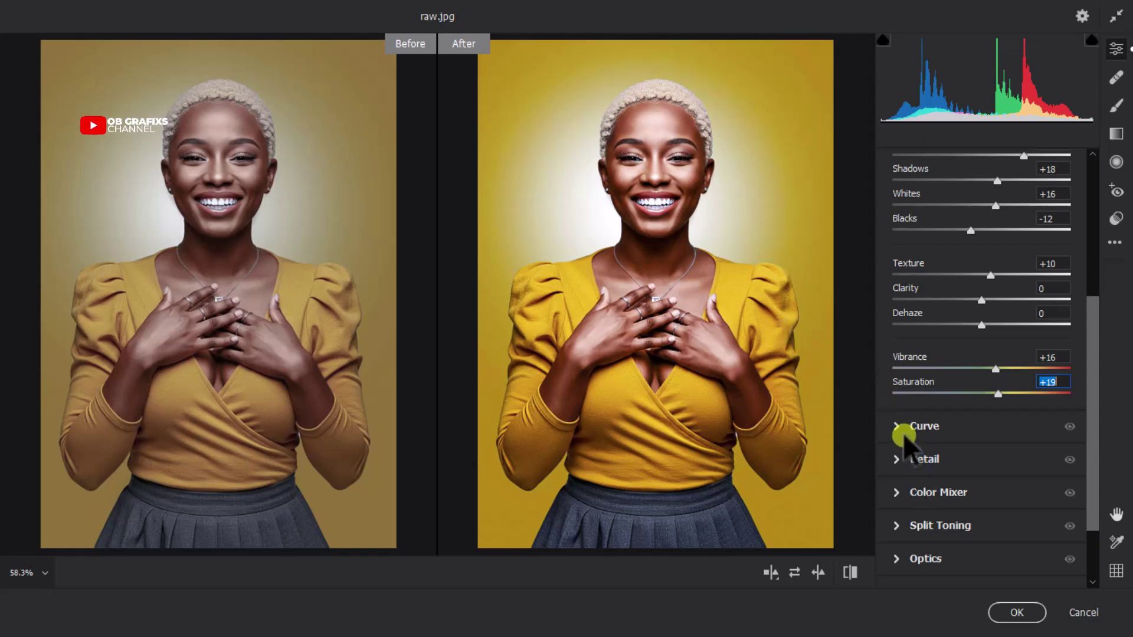
- Shape the composite point curve by slightly raising an upper-tone point and placing a shadow point at Input 66, Output 61
scroll(903, 433, "up", 3)
scroll(983, 286, "up", 5)
left_click(898, 230)
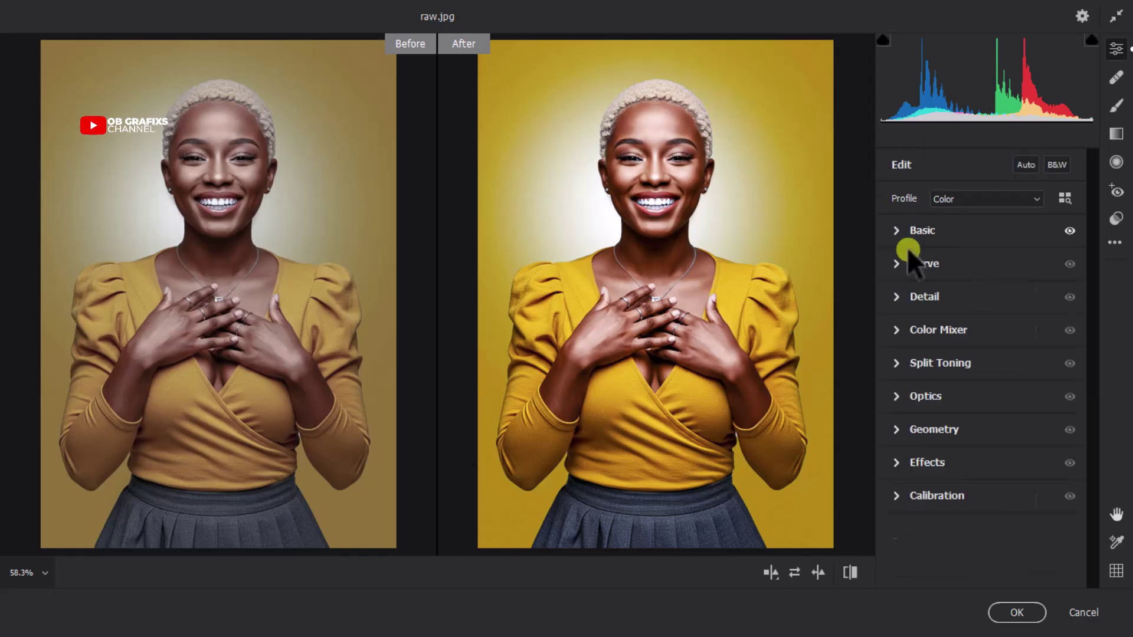
left_click(897, 264)
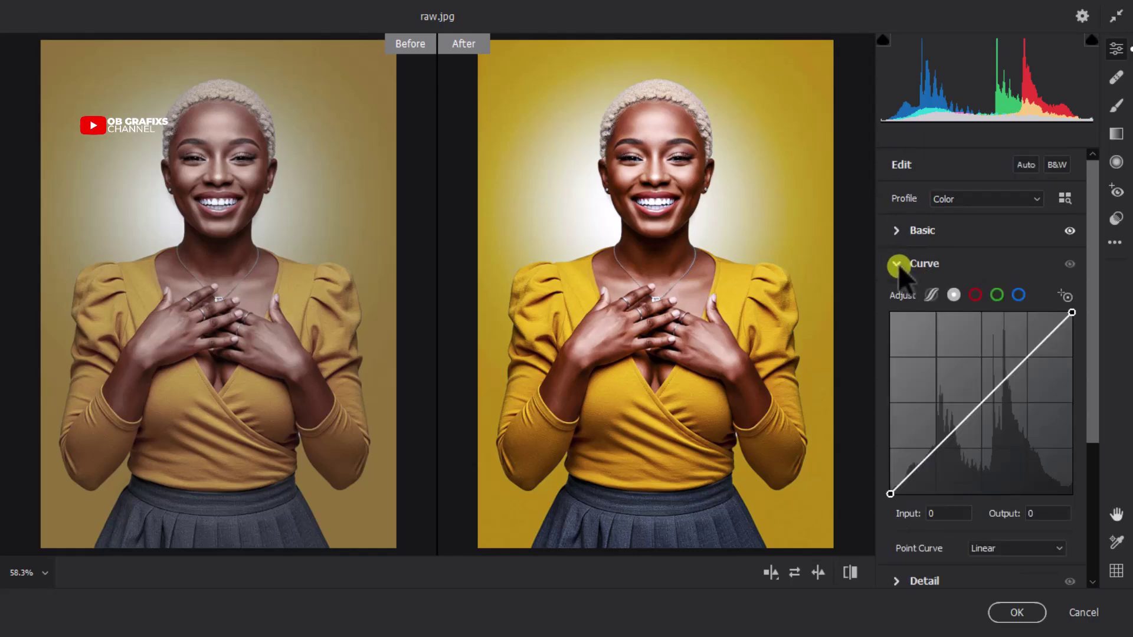
left_click(948, 295)
left_click(953, 295)
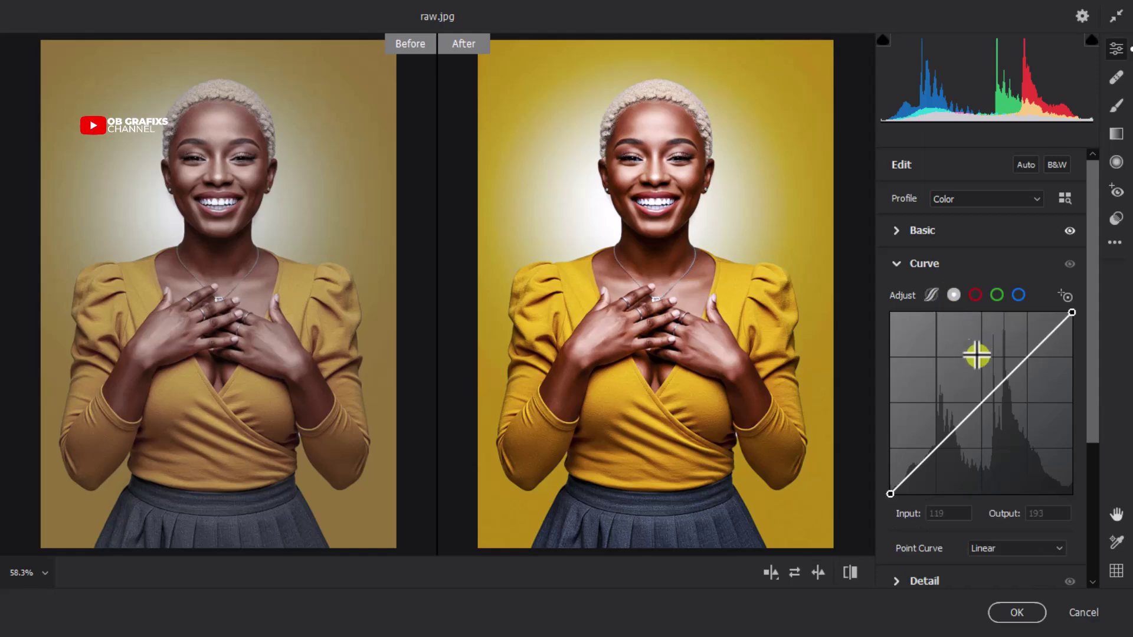
mouse_move(1027, 360)
left_mouse_down()
mouse_move(1039, 370)
mouse_move(1024, 354)
left_mouse_up()
left_click_drag(929, 450, 938, 451)
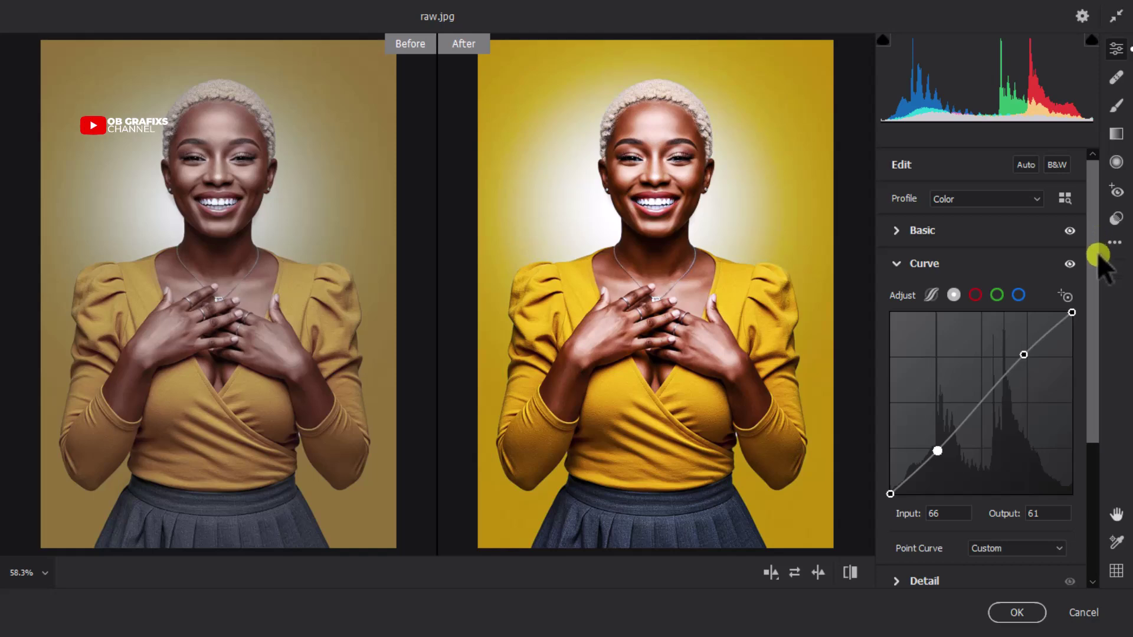
left_click_drag(1092, 240, 1092, 284)
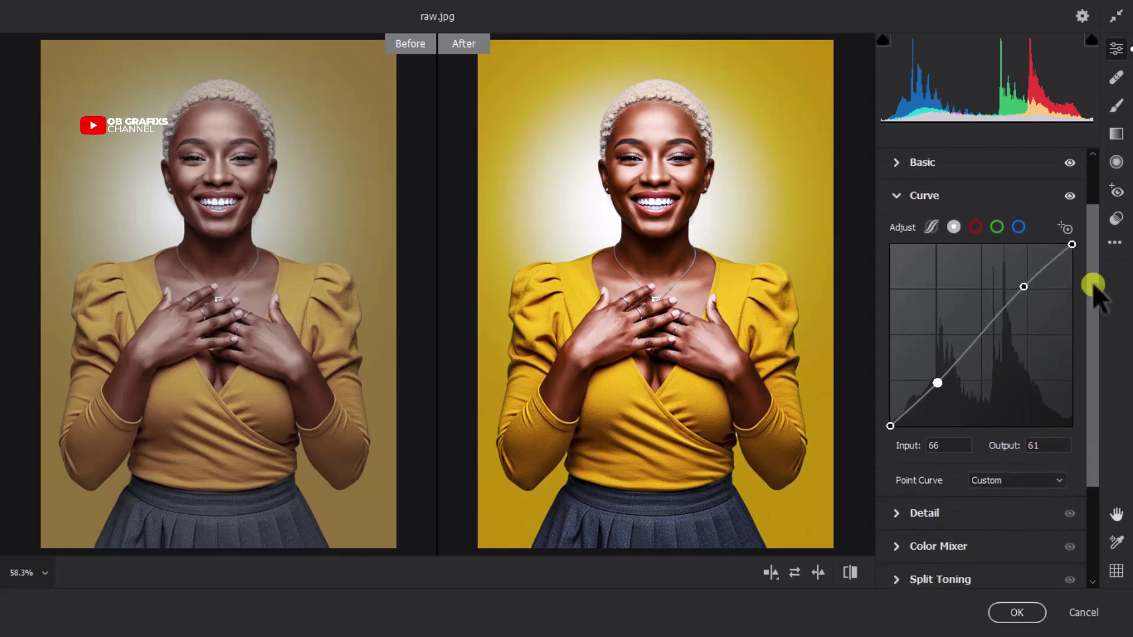
left_click(898, 198)
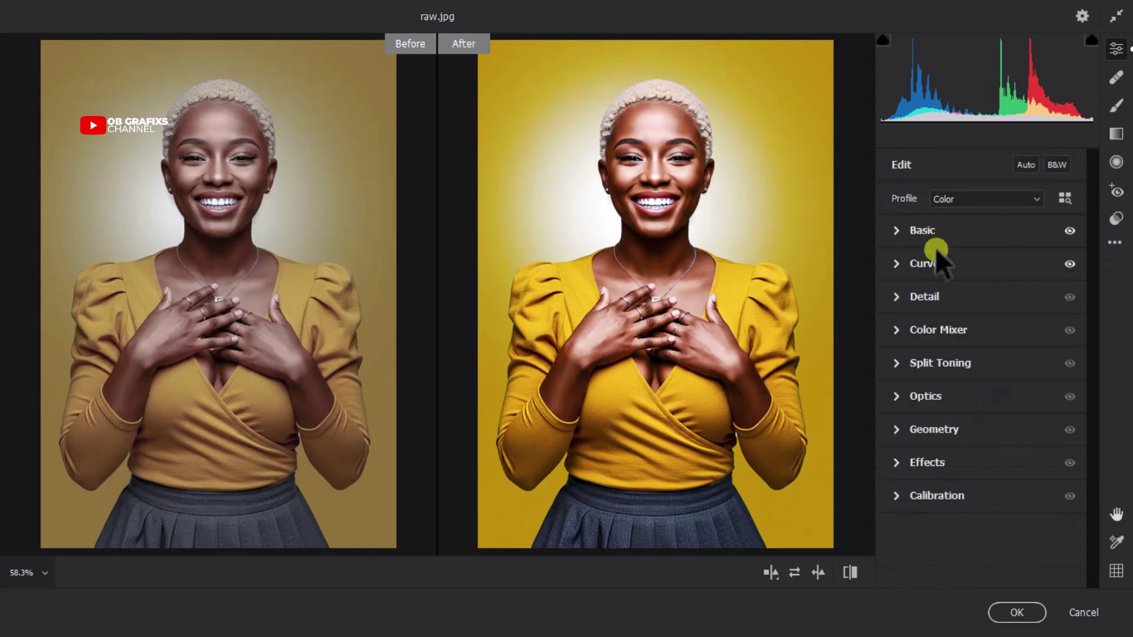
- In the Color Mixer, test the Reds hue and reset it to 0, and set the Oranges and Yellows hues to -6
left_click(894, 330)
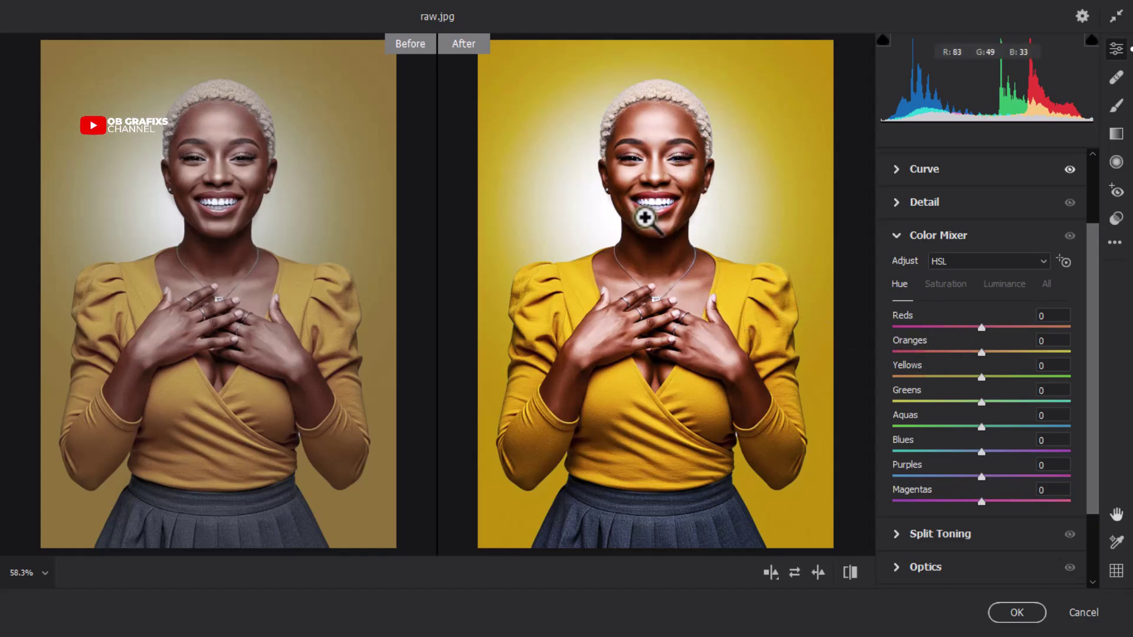
scroll(662, 189, "up", 1)
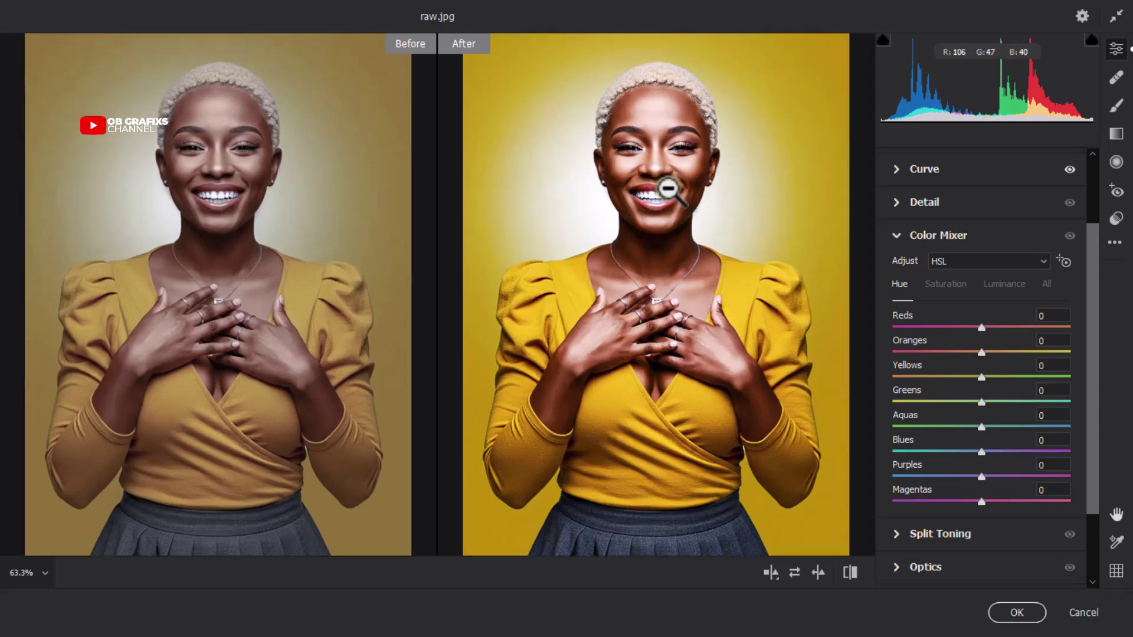
left_click_drag(982, 328, 1016, 323)
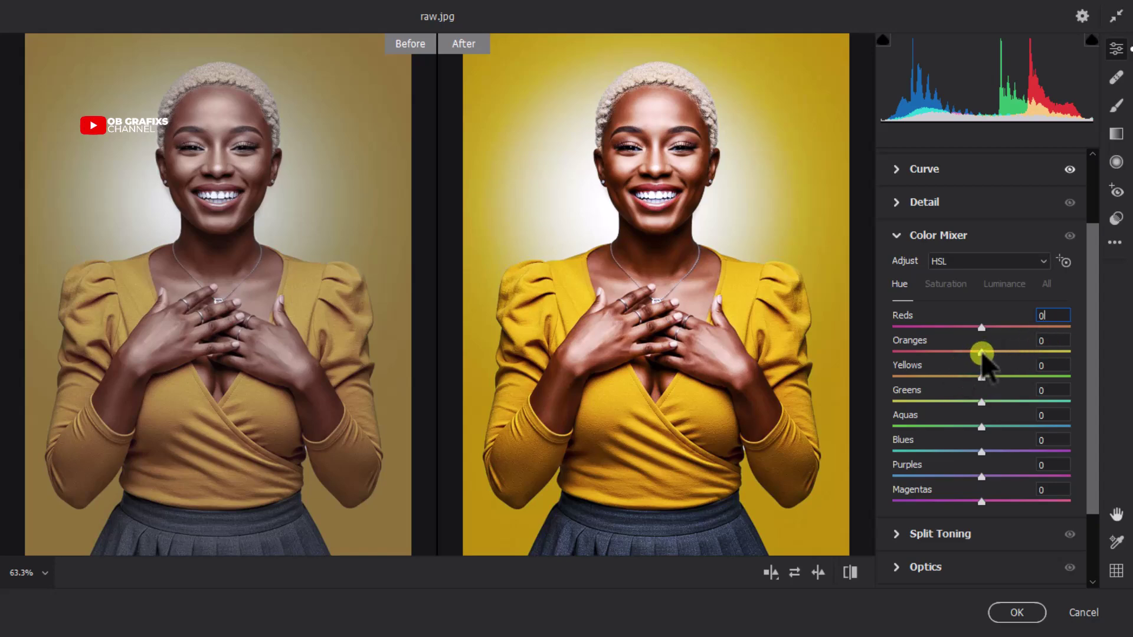
left_click_drag(981, 353, 923, 353)
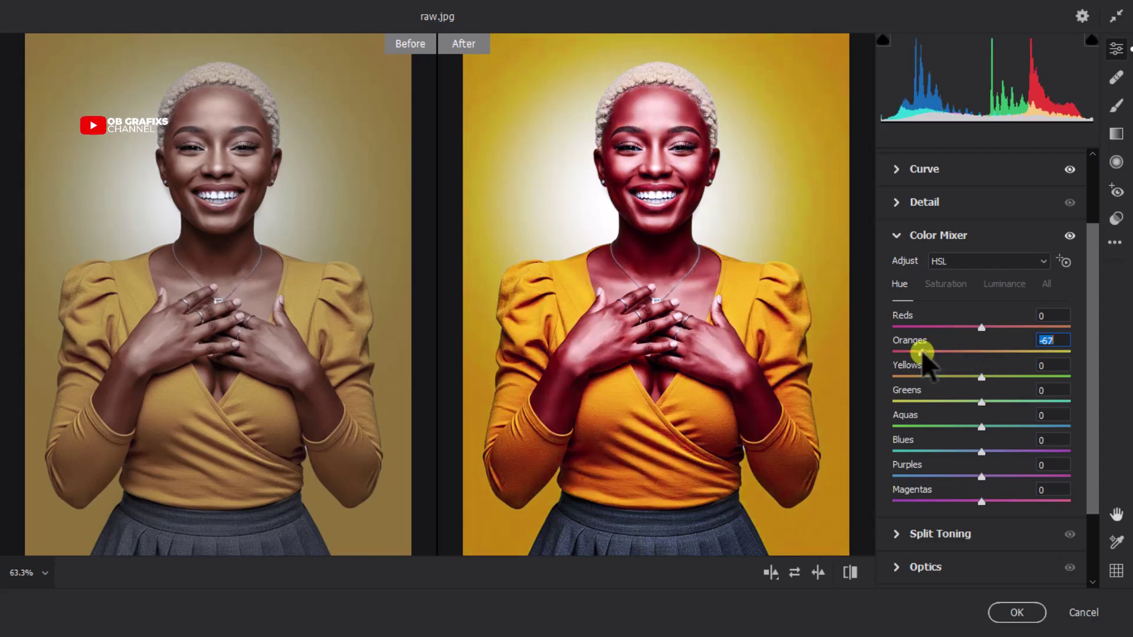
left_click_drag(923, 353, 977, 354)
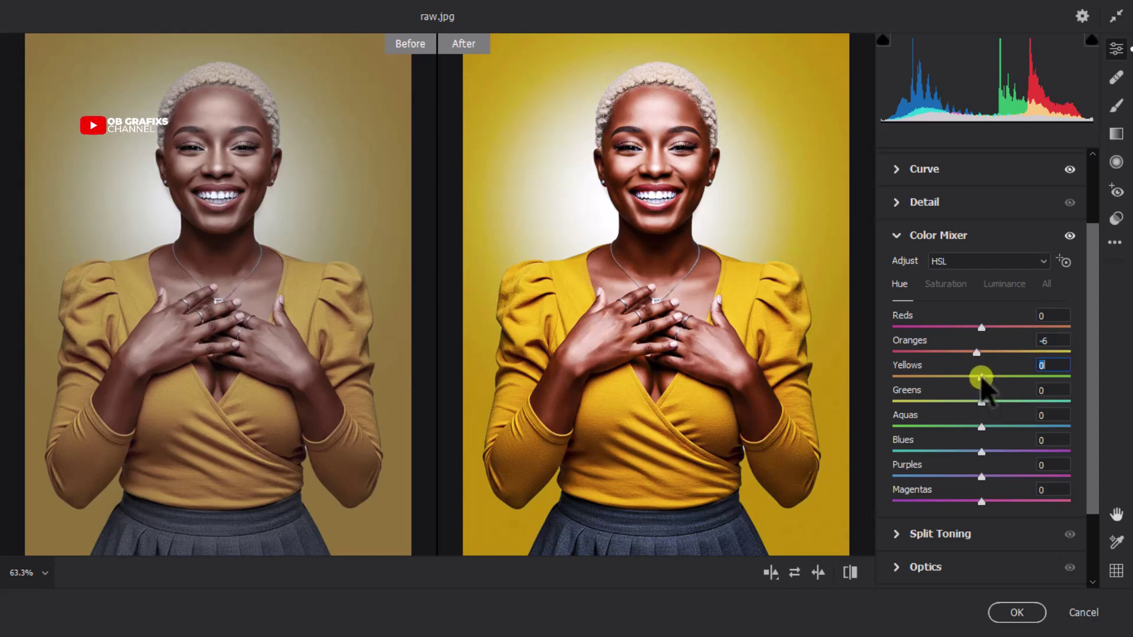
left_click_drag(981, 378, 974, 379)
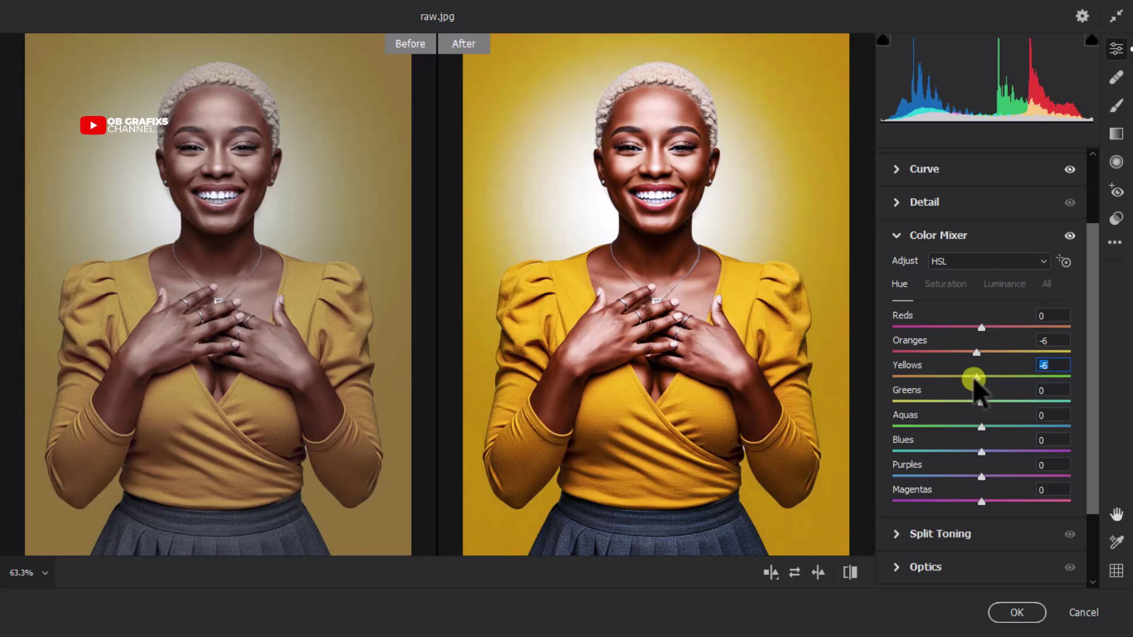
- Set the Color Mixer saturation to +75 for Reds, +21 for Oranges and +5 for Yellows
left_click(945, 283)
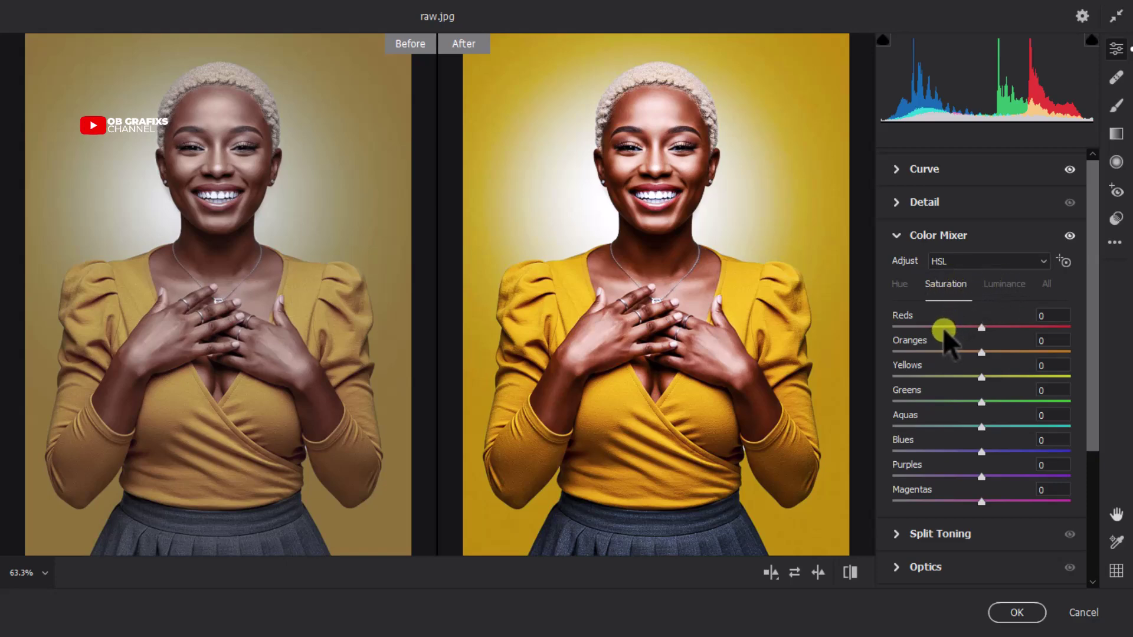
left_click(901, 285)
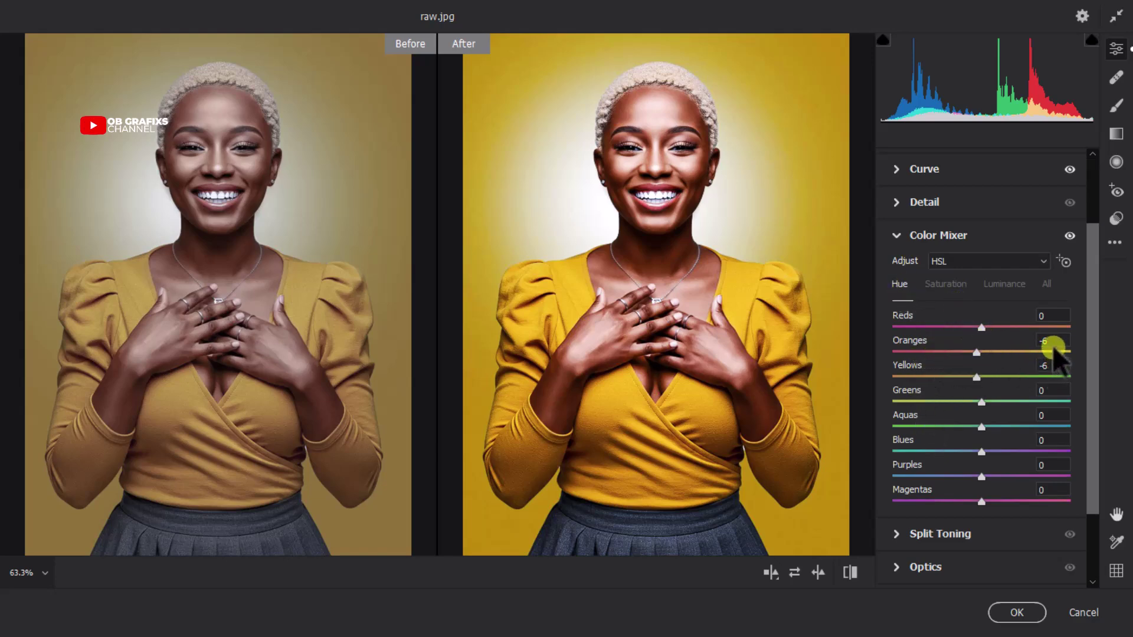
left_click(938, 287)
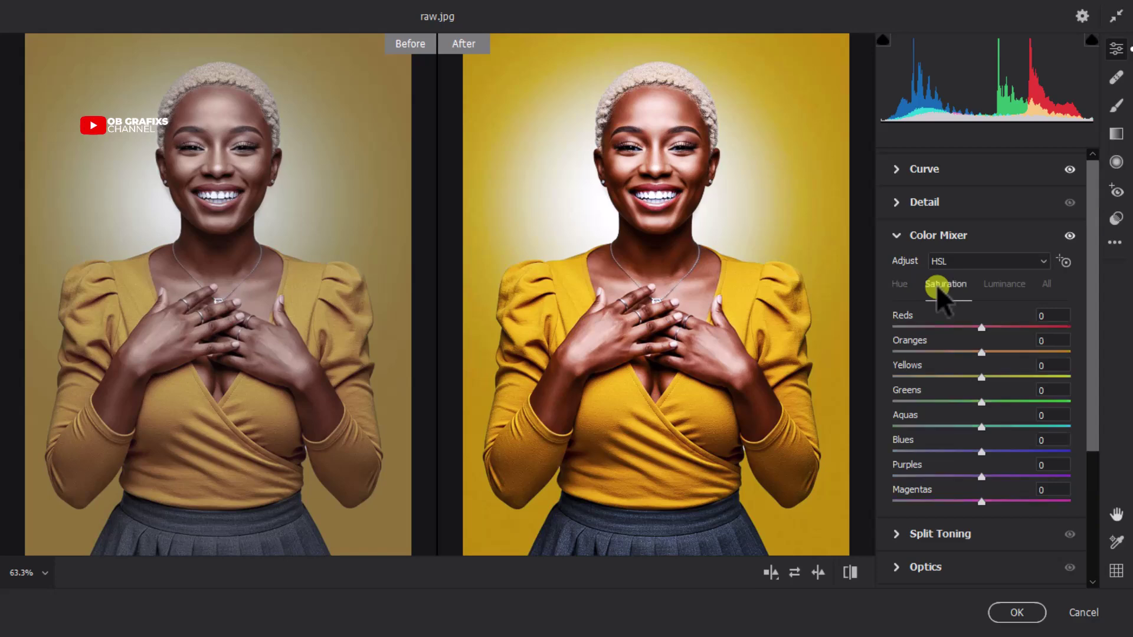
left_click_drag(973, 369, 1050, 342)
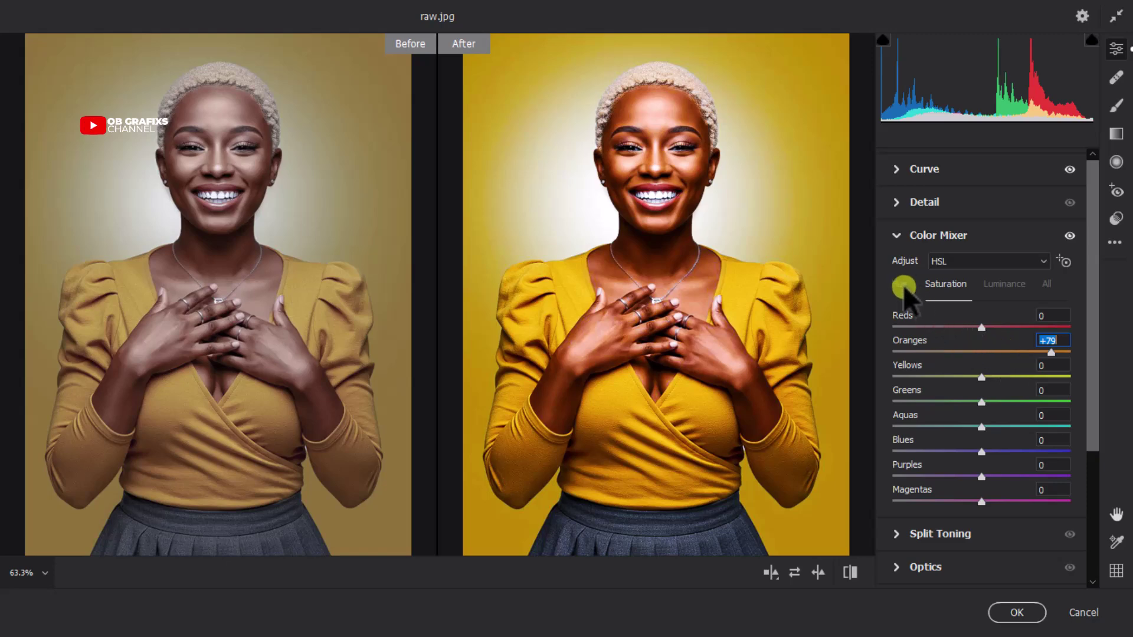
double_click(1029, 350)
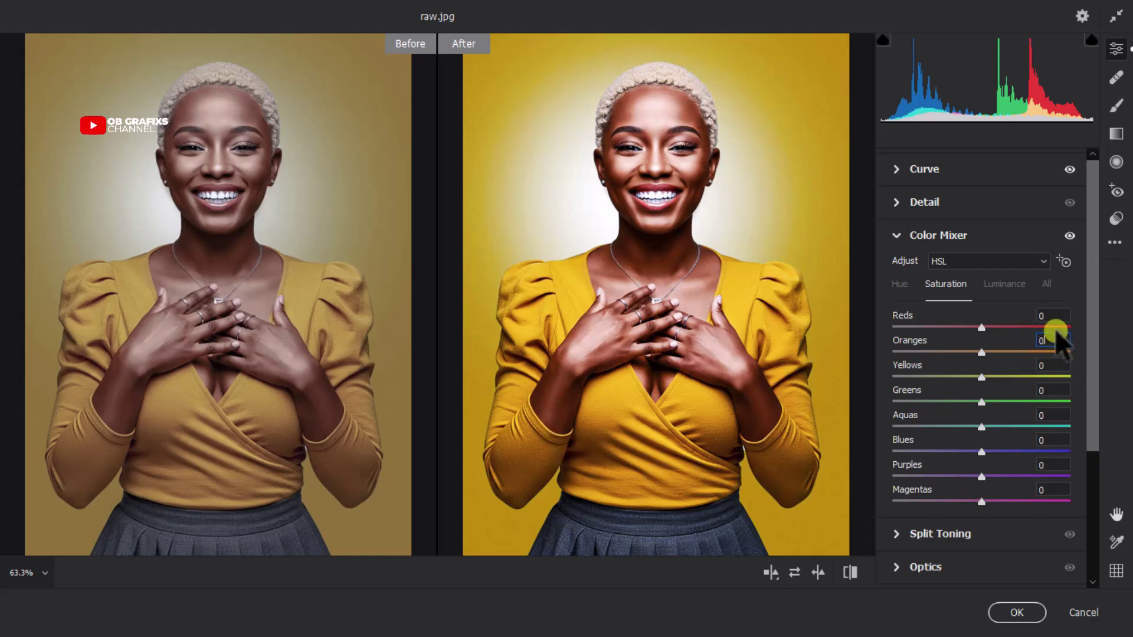
left_click_drag(983, 326, 1048, 329)
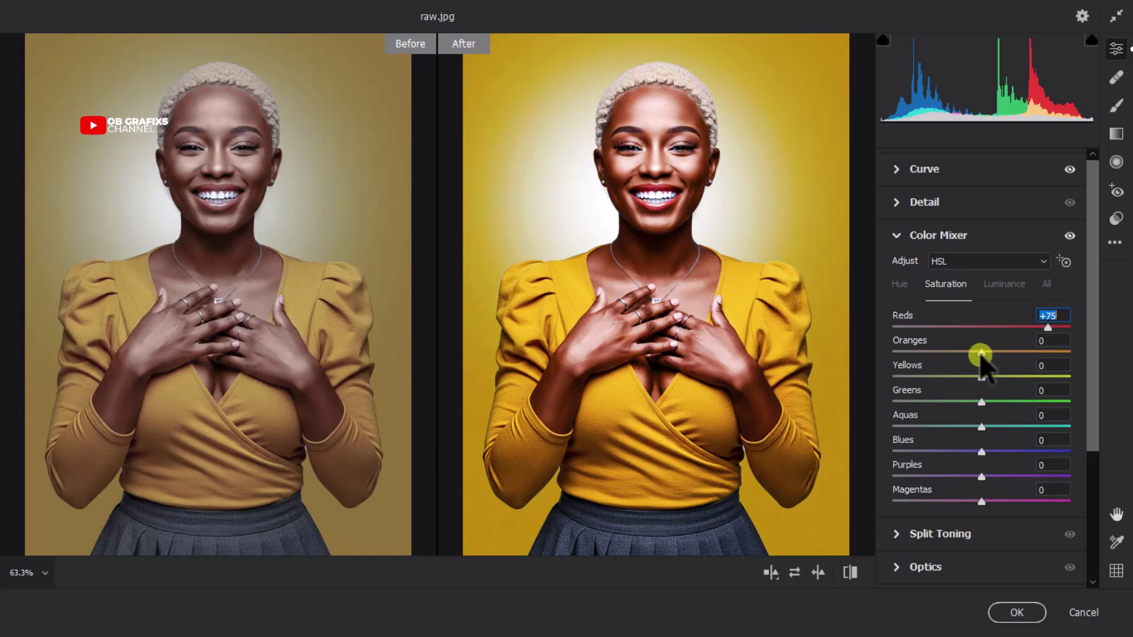
left_click_drag(986, 354, 1003, 354)
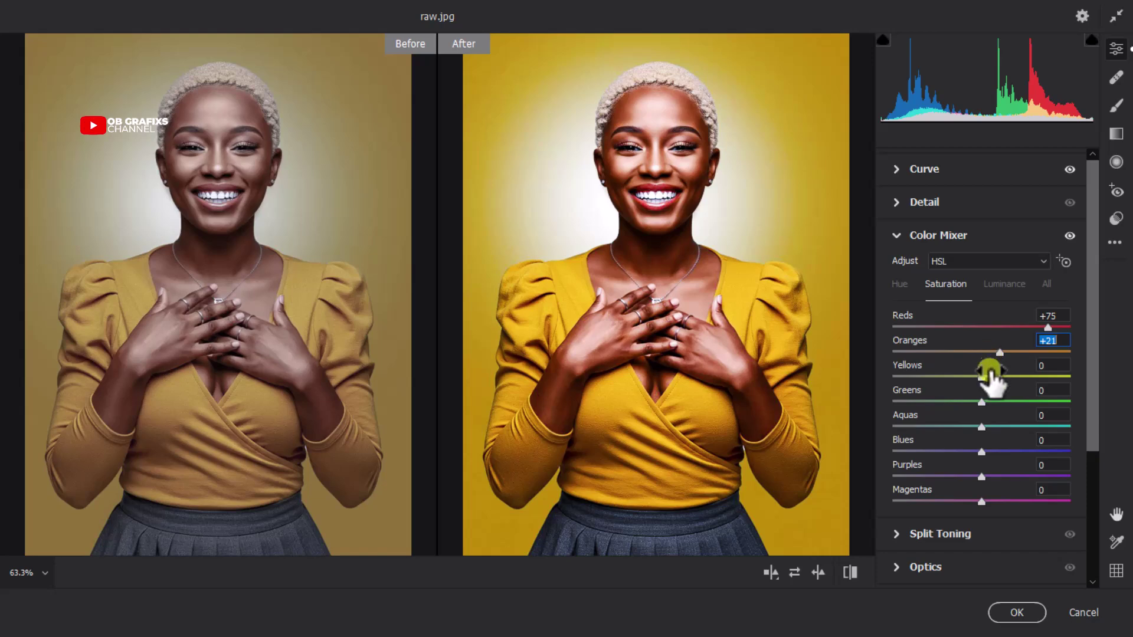
mouse_move(982, 377)
left_mouse_down()
mouse_move(1011, 372)
mouse_move(986, 375)
left_mouse_up()
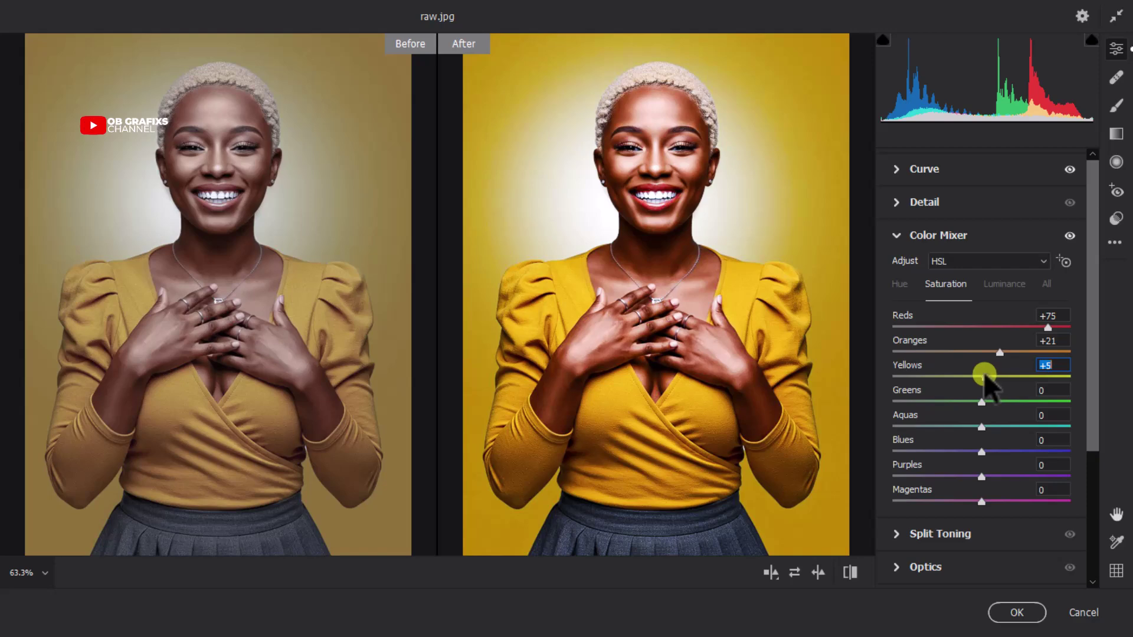
left_click(894, 236)
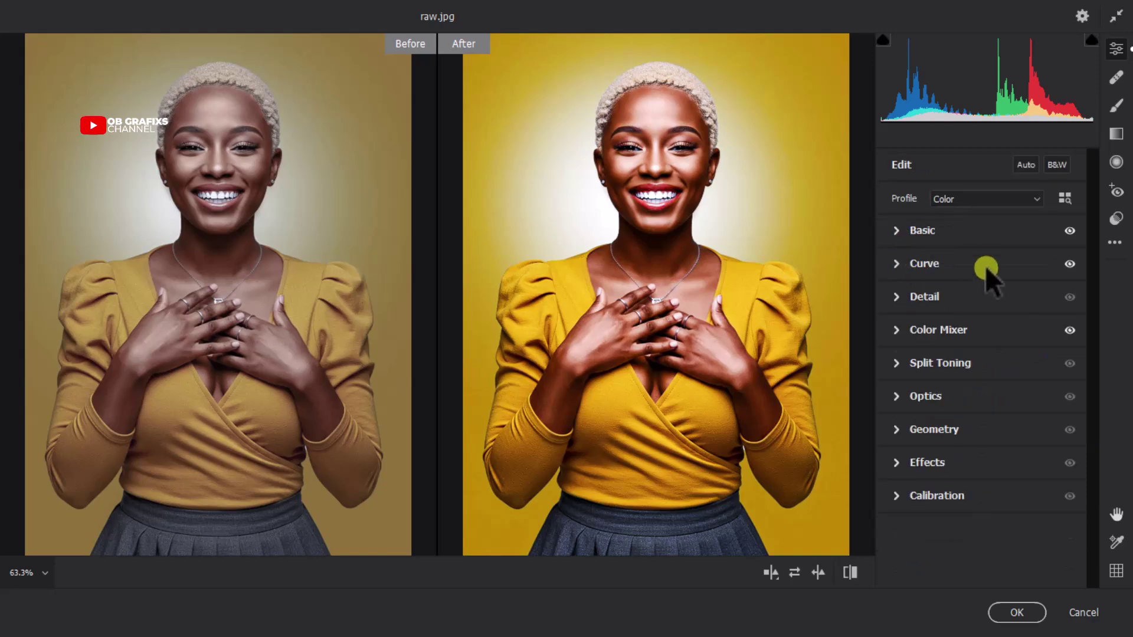
- Set the Detail values to Sharpening 80, Noise Reduction 50 and Color Noise Reduction 2
left_click(897, 296)
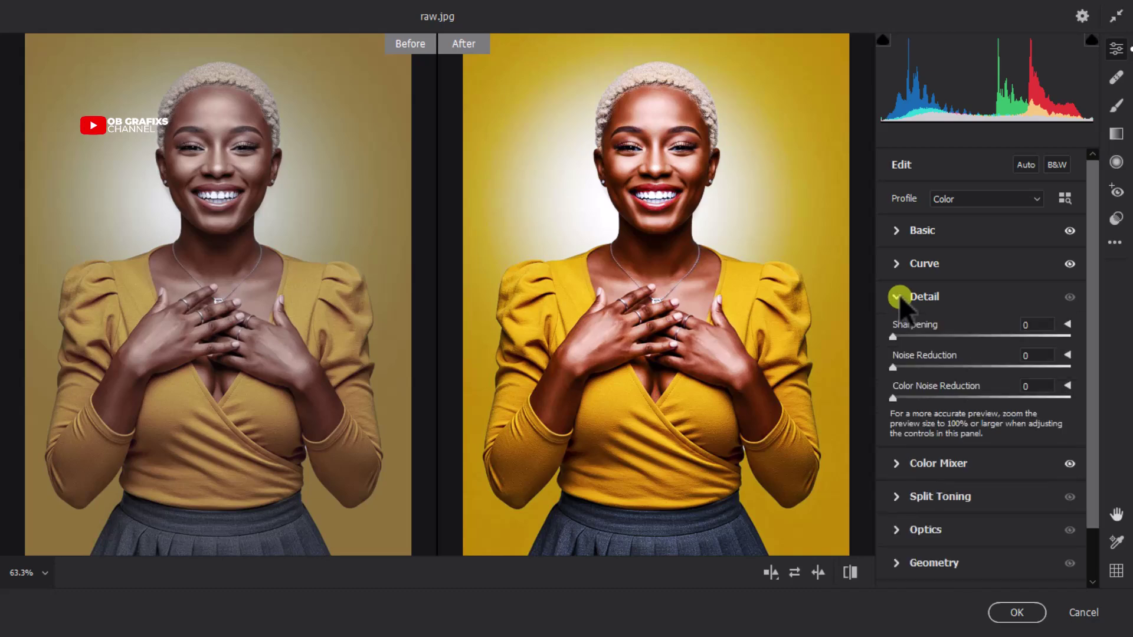
left_click(893, 336)
left_click_drag(932, 339, 1015, 353)
left_click_drag(1015, 352, 987, 350)
left_click_drag(906, 373, 980, 380)
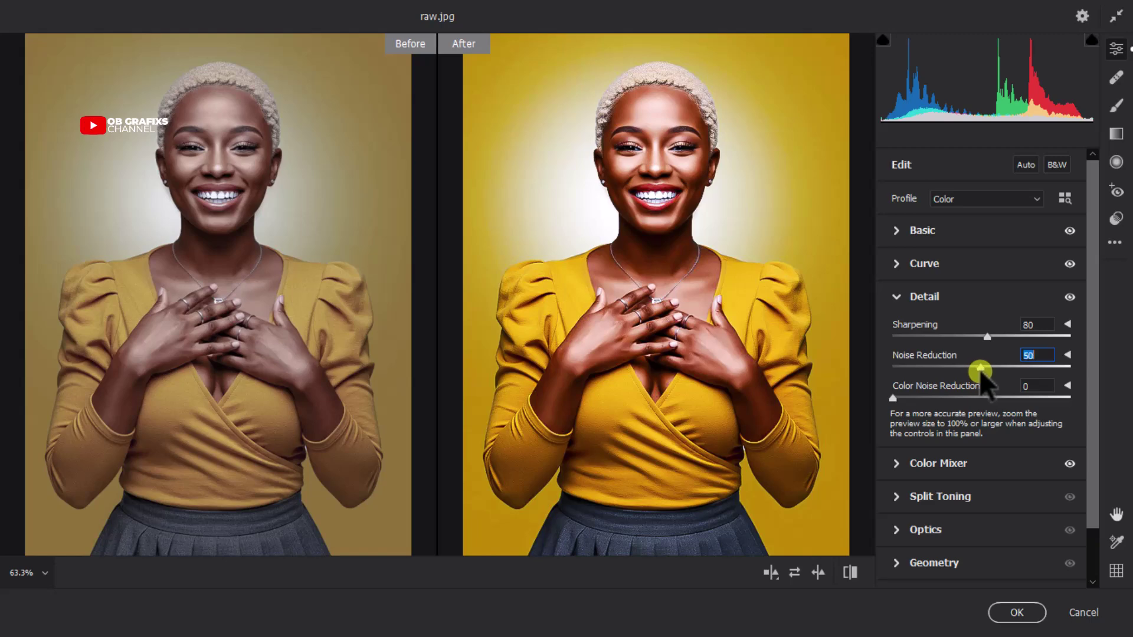
mouse_move(893, 398)
left_mouse_down()
mouse_move(963, 398)
mouse_move(871, 399)
mouse_move(963, 395)
mouse_move(897, 400)
left_mouse_up()
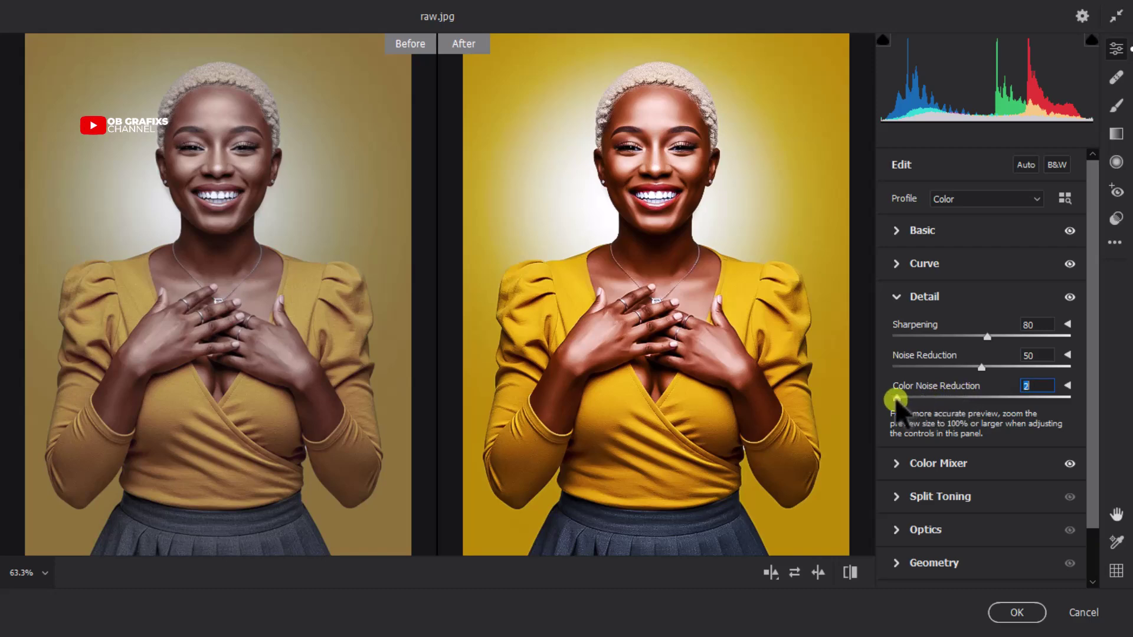
left_click(896, 297)
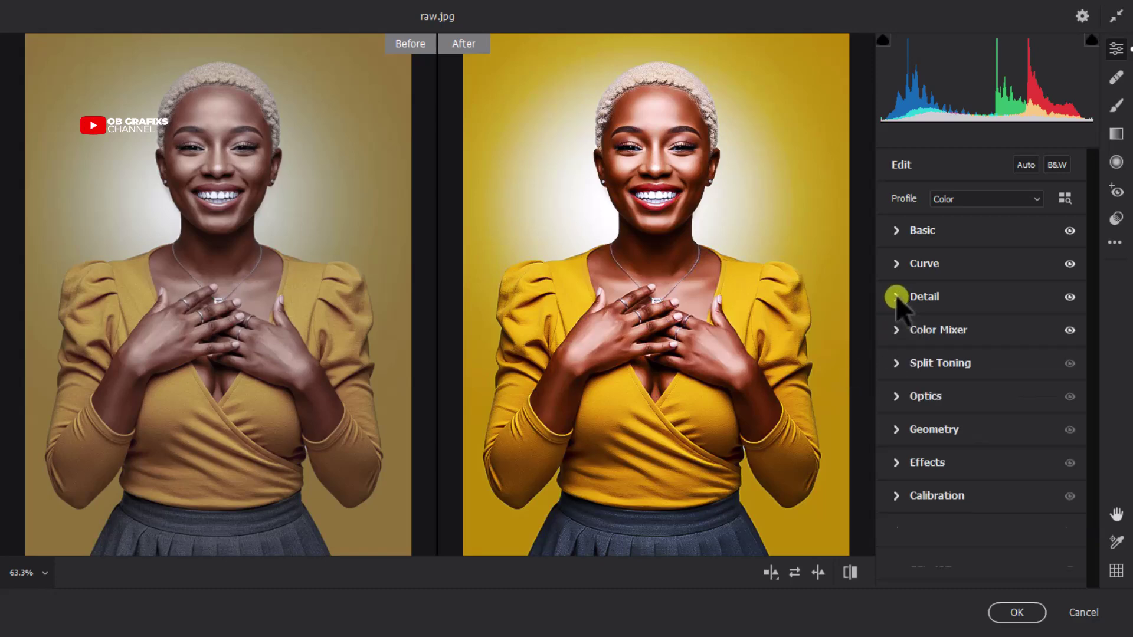
left_click(895, 330)
left_click(896, 234)
left_click(894, 363)
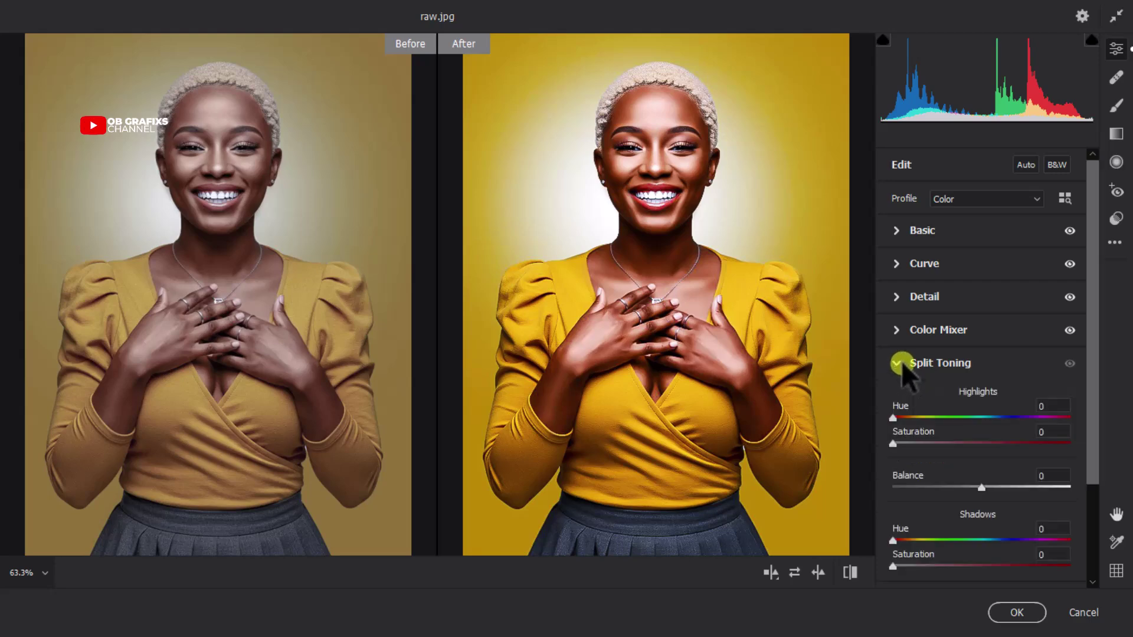
left_click_drag(1089, 262, 1085, 356)
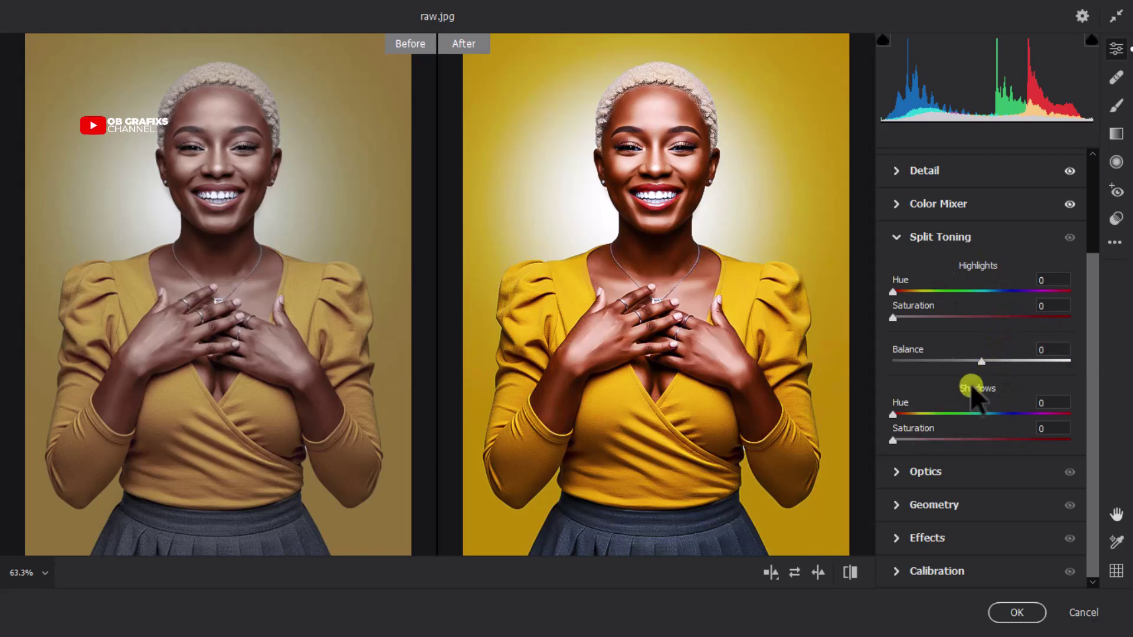
left_click(893, 236)
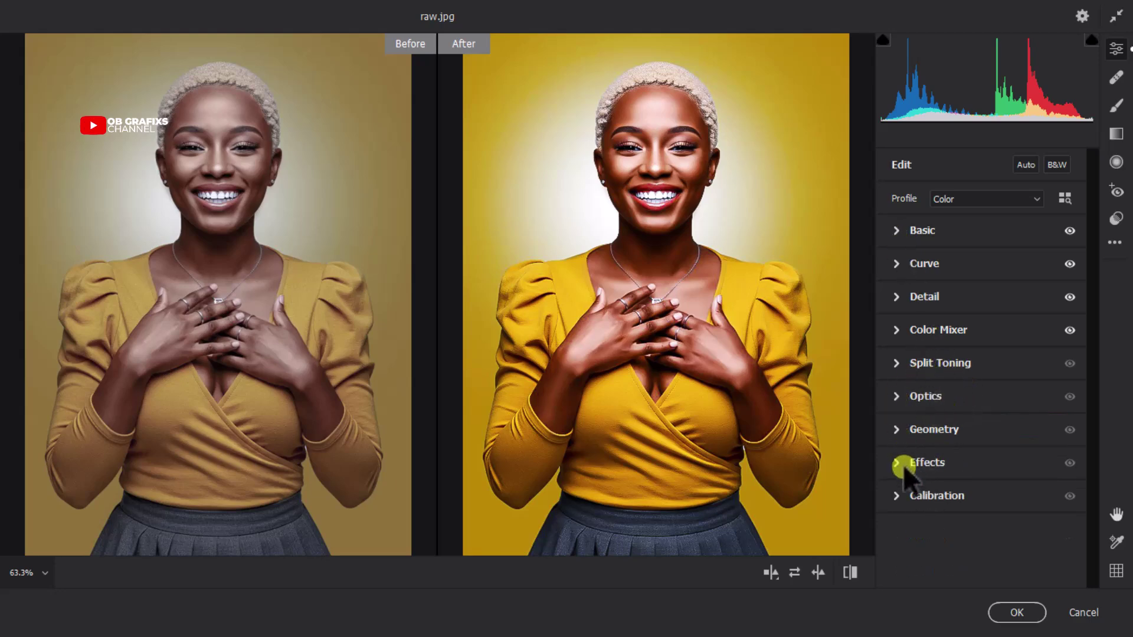
- In the Calibration settings, set the Red Primary hue to +5 and its saturation to +5
left_click(896, 496)
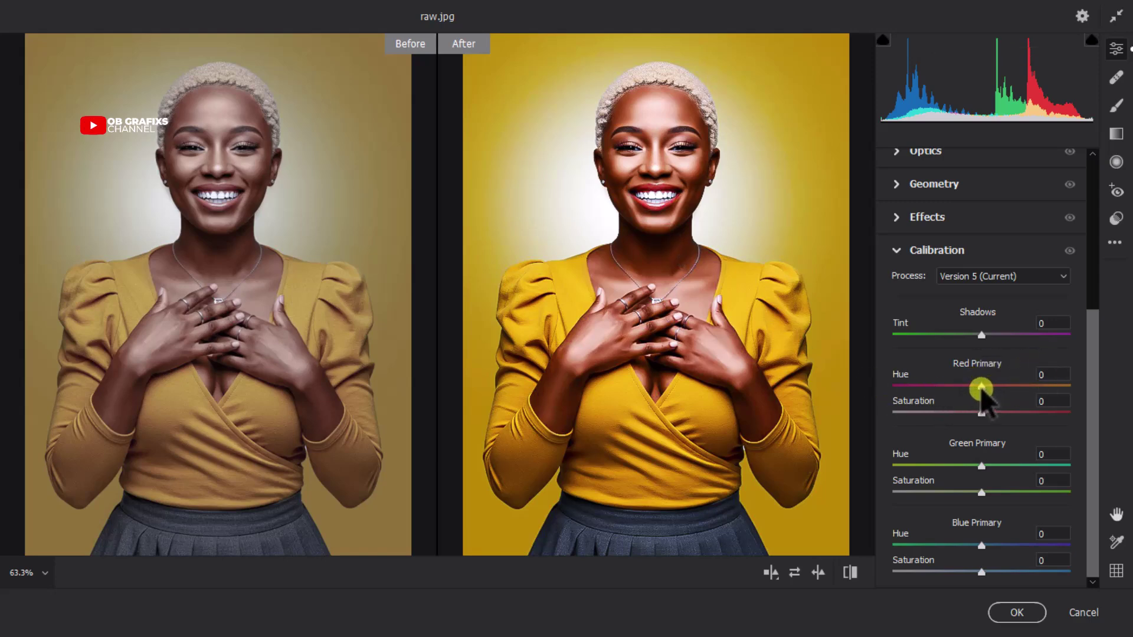
mouse_move(982, 390)
left_mouse_down()
mouse_move(1038, 385)
mouse_move(933, 392)
mouse_move(976, 395)
left_mouse_up()
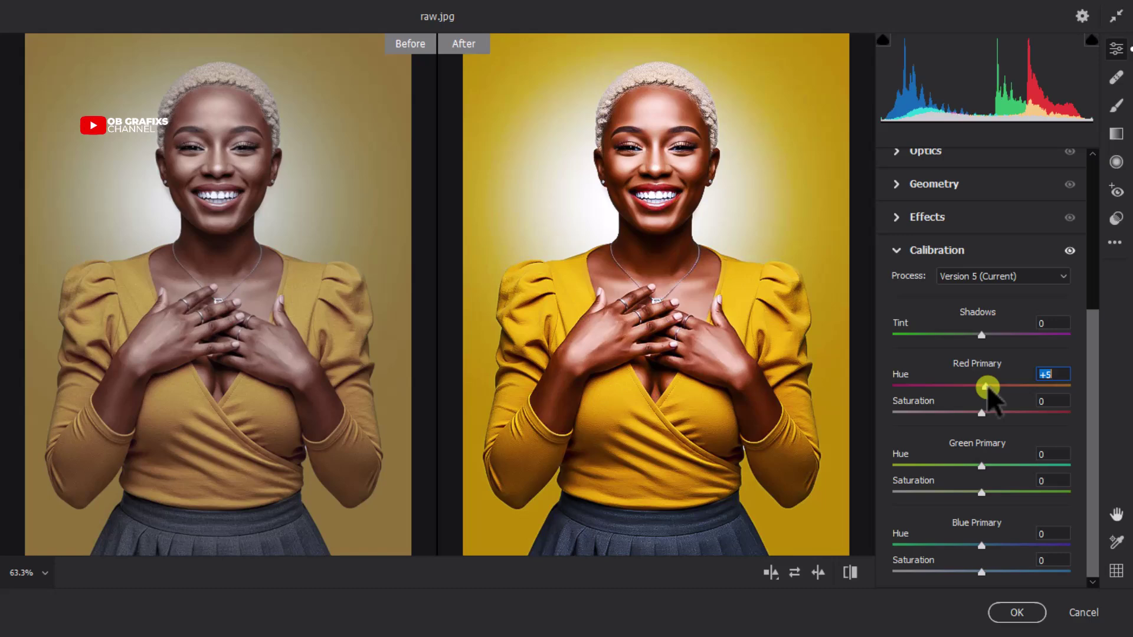
left_click(982, 413)
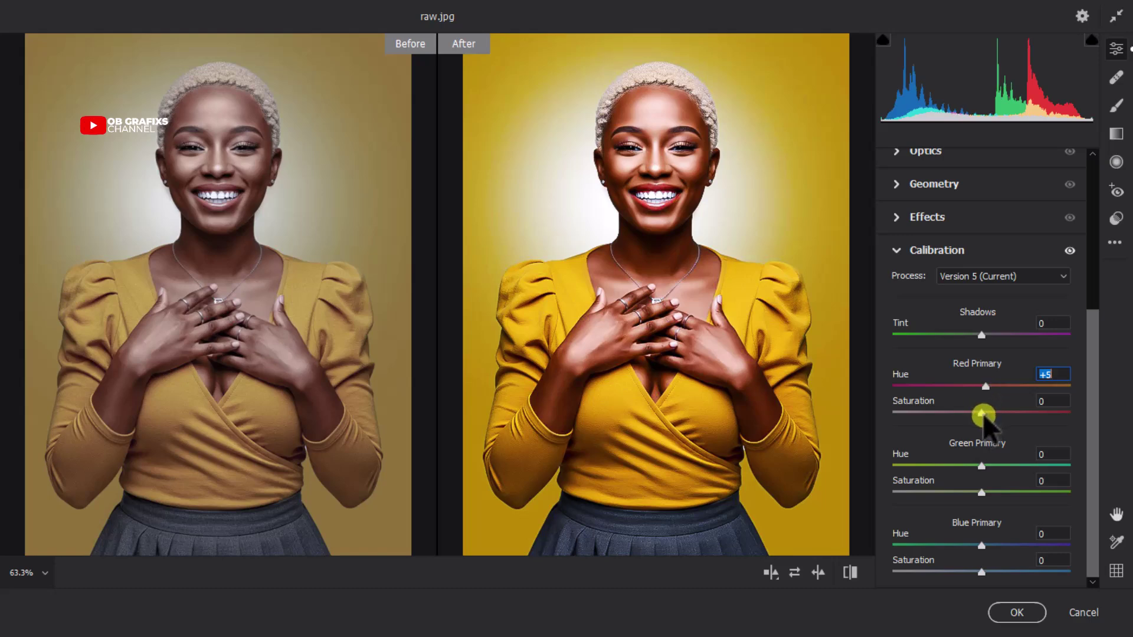
left_click_drag(982, 414, 989, 415)
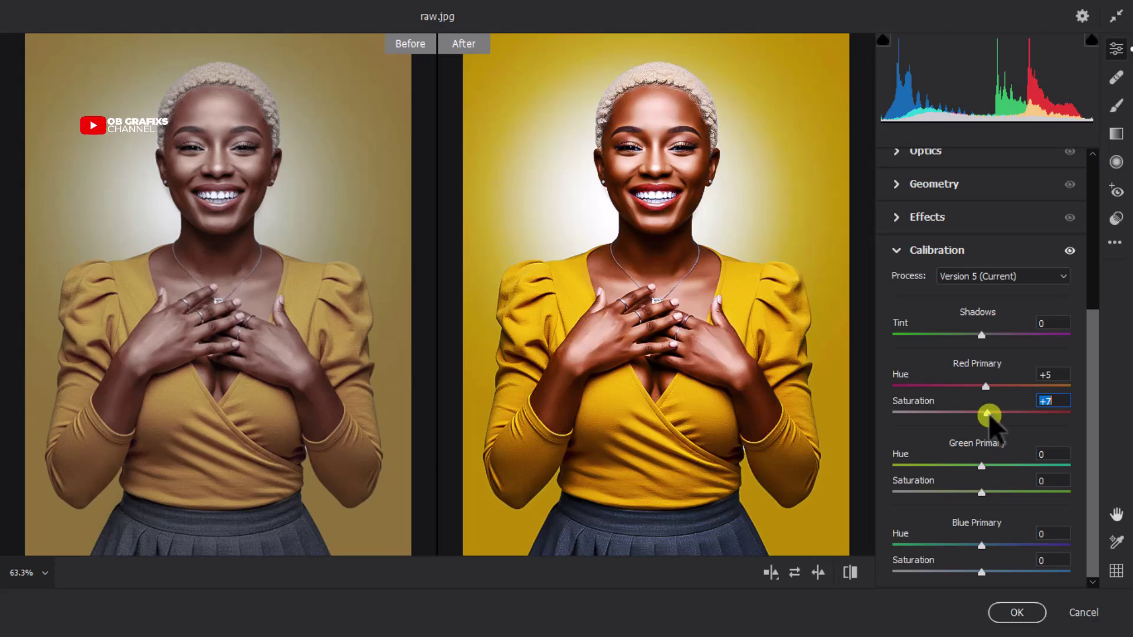
left_click_drag(987, 414, 986, 415)
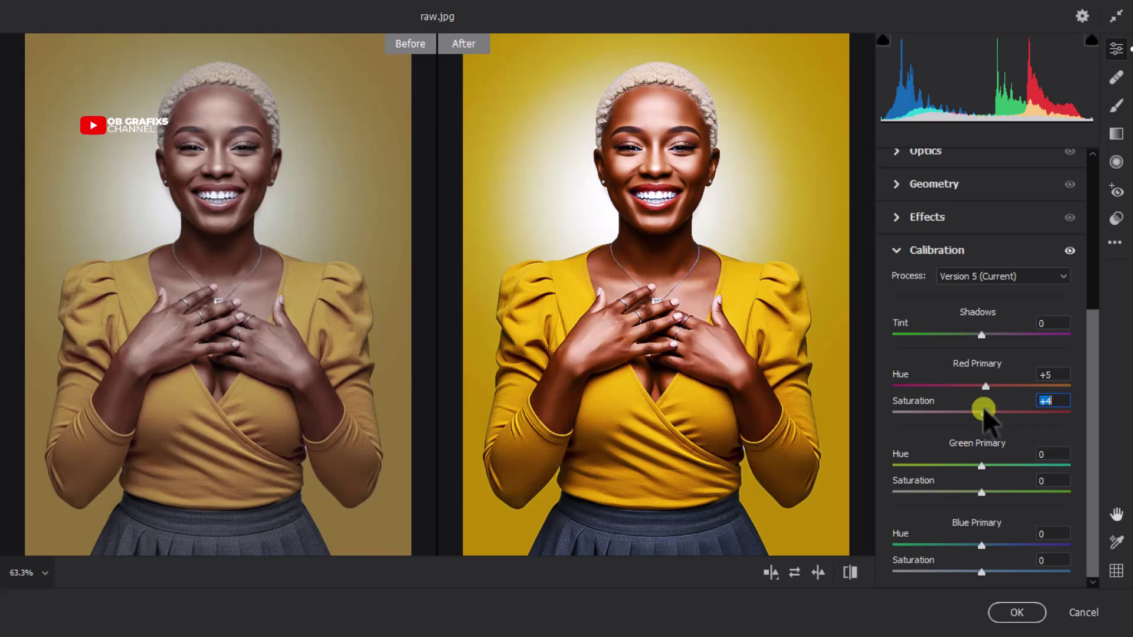
type("5")
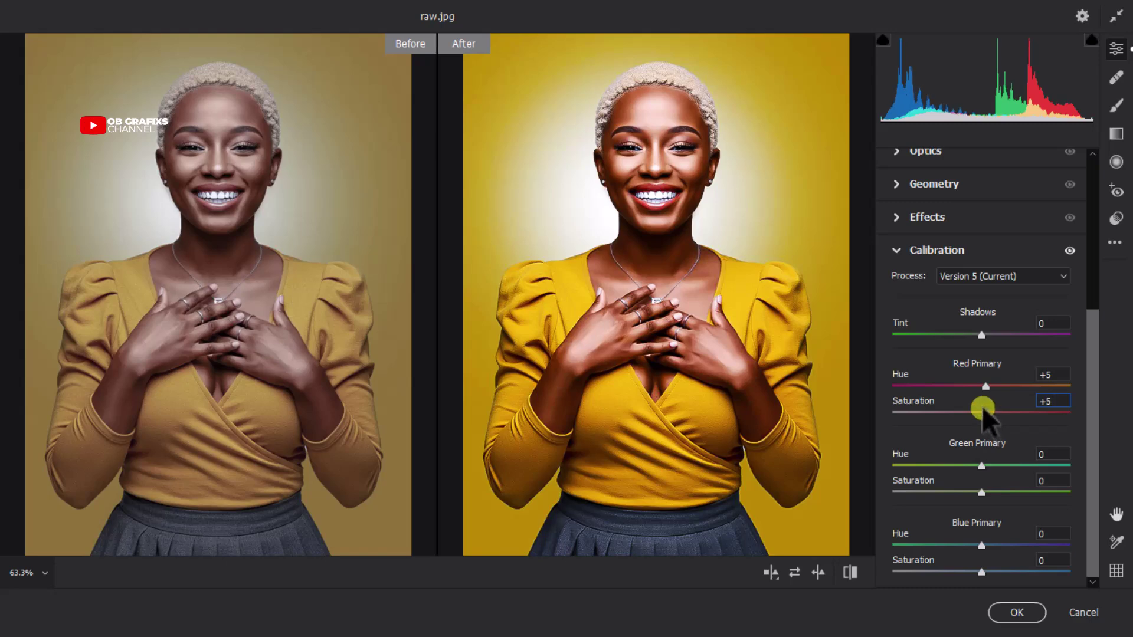
left_click(897, 250)
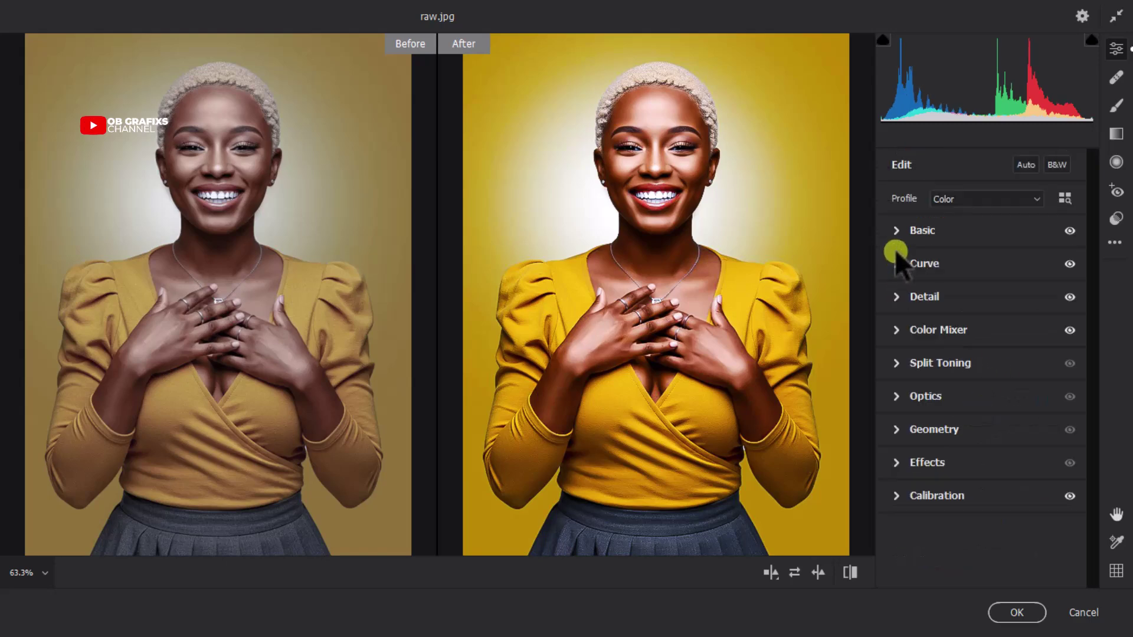
left_click(895, 464)
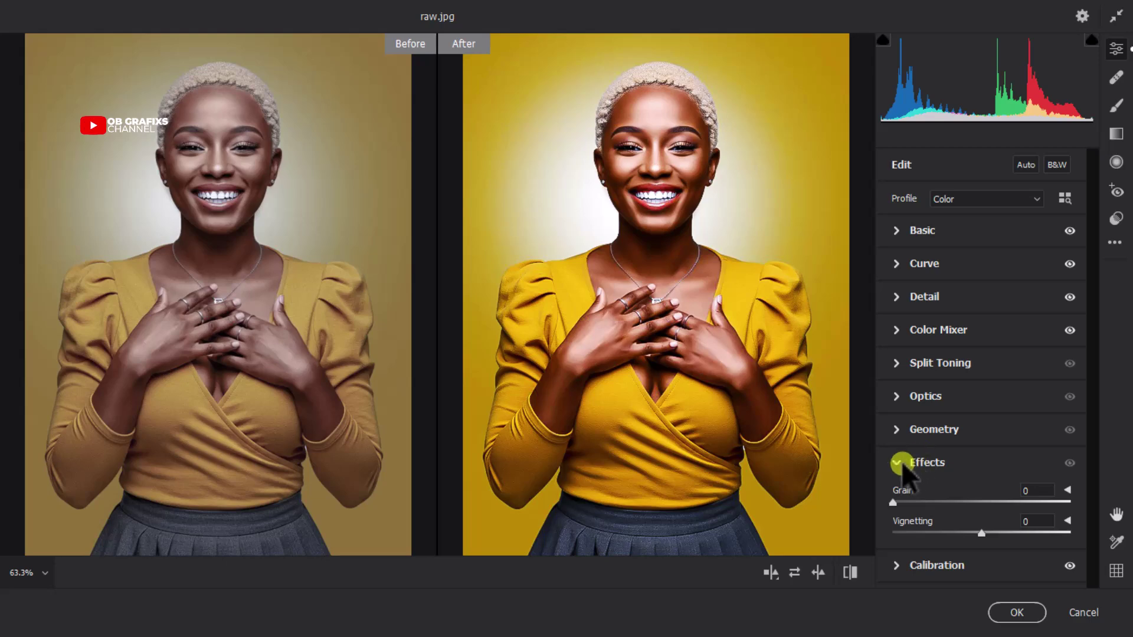
left_click(897, 462)
left_click(895, 430)
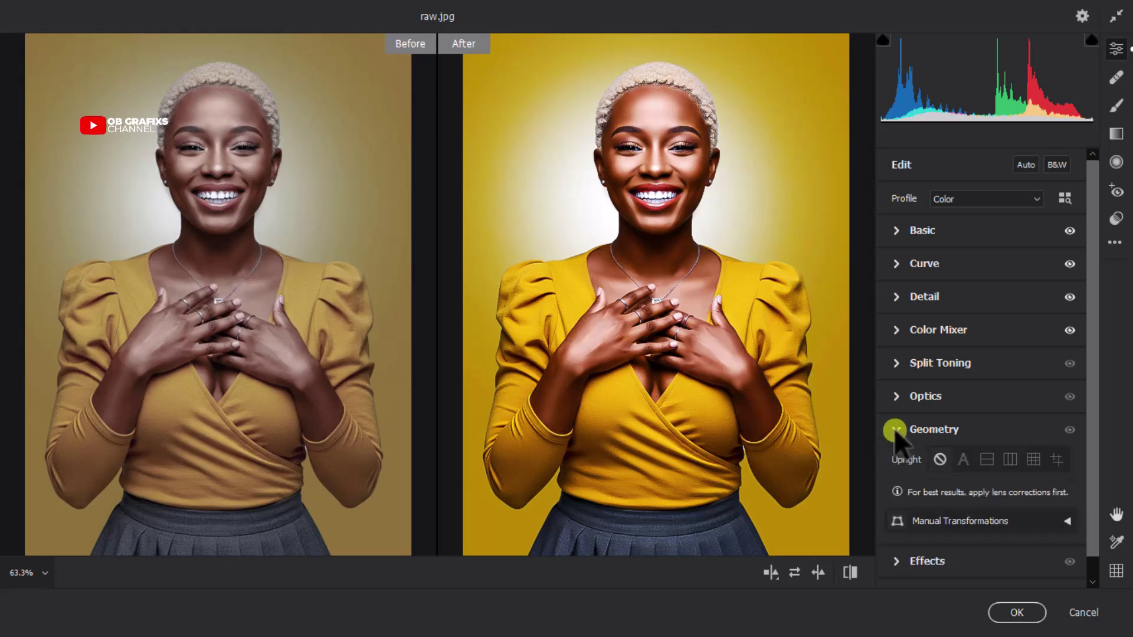
left_click(895, 430)
left_click(895, 396)
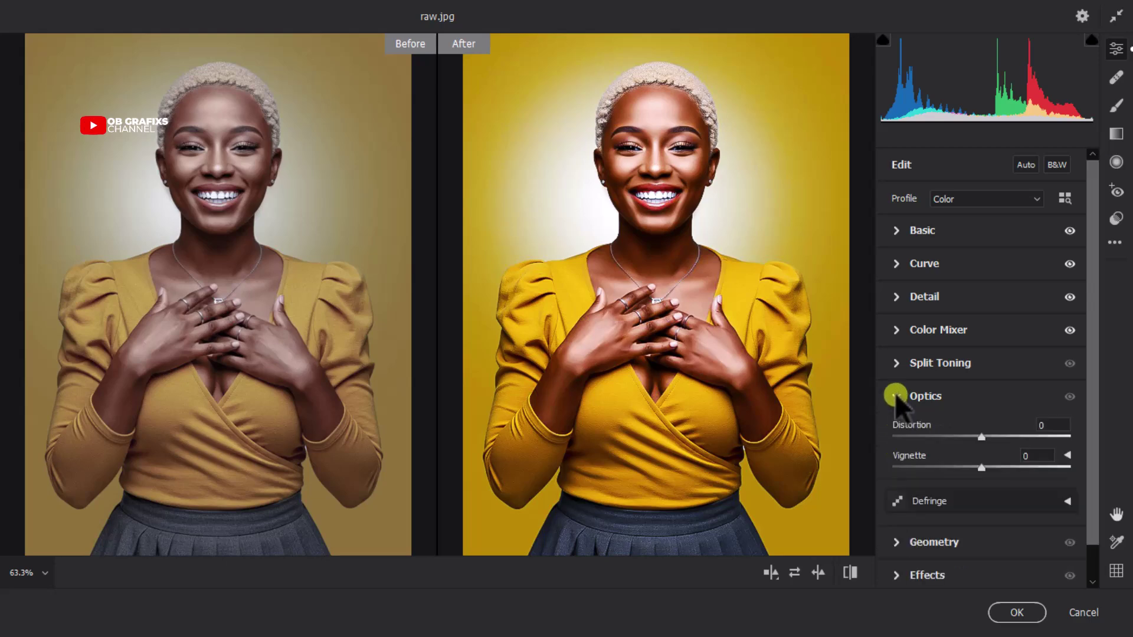
left_click(895, 396)
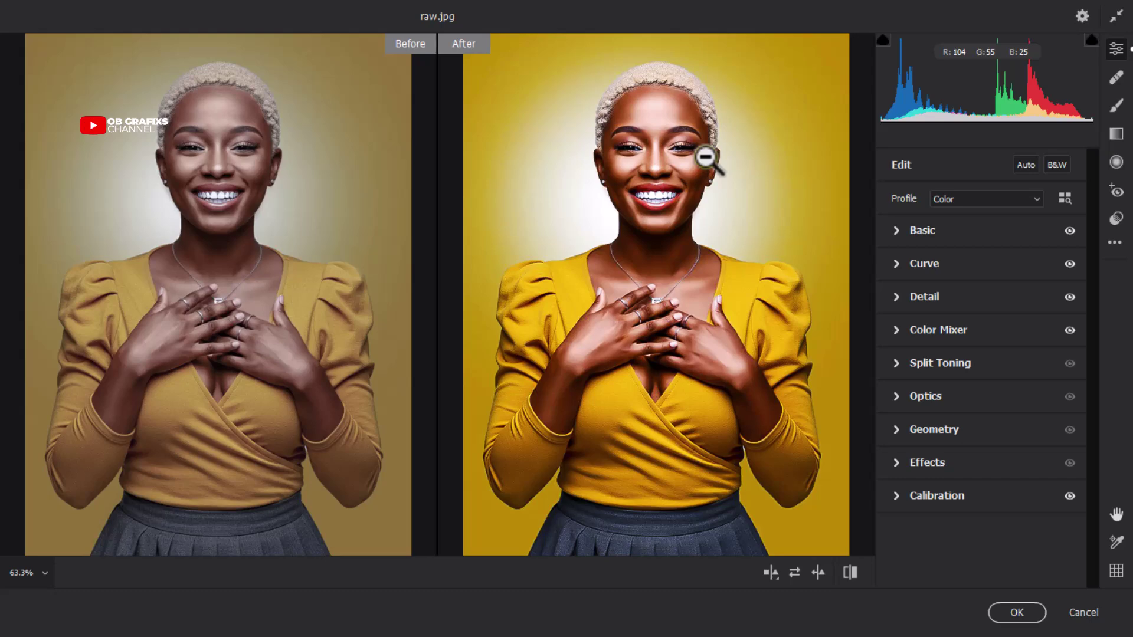
- Apply the Camera Raw adjustments to the portrait's smart object and deselect the layer
left_click(1016, 615)
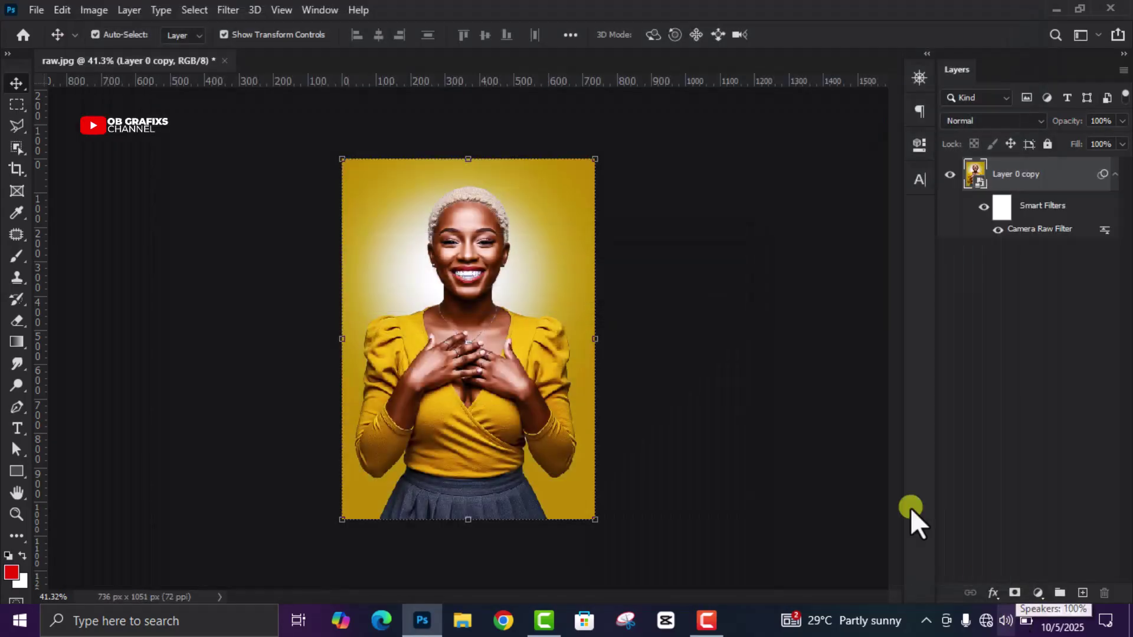
left_click(738, 384)
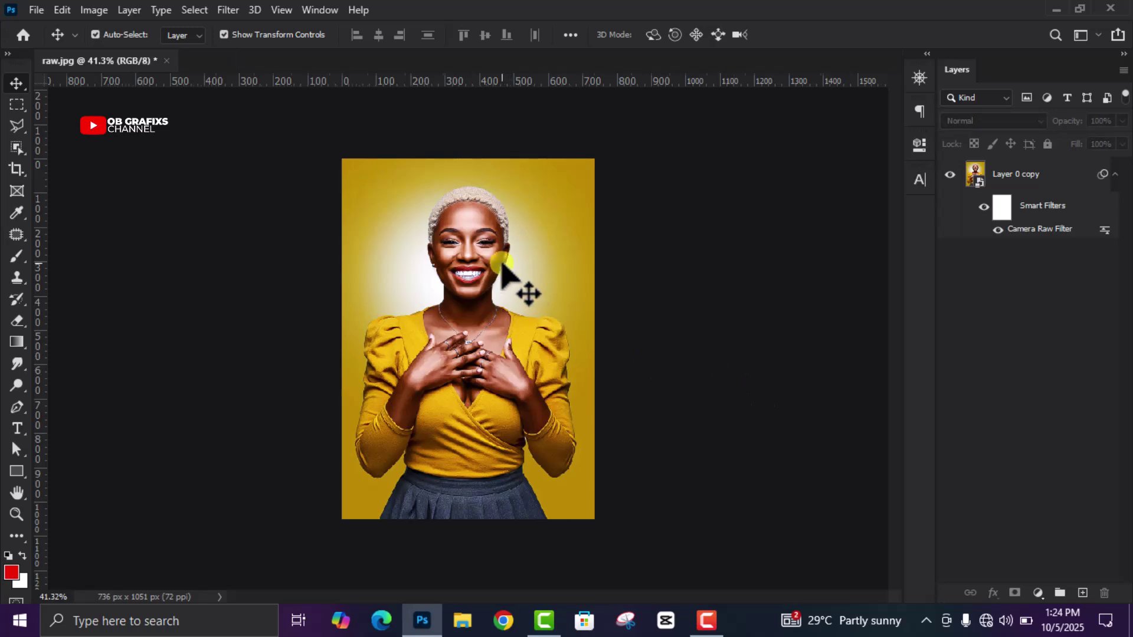
- Compare the portrait before and after grading, up close and in full, by hiding and reshowing the Camera Raw Filter effect
key("ctrl+plus")
scroll(500, 264, "up", 5)
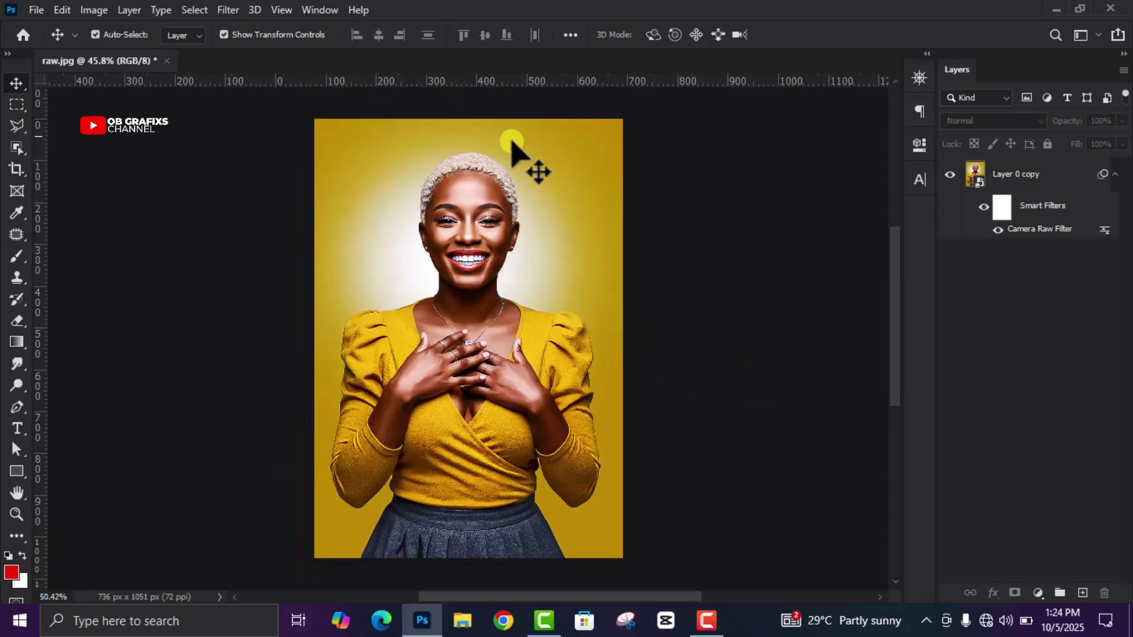
scroll(396, 224, "down", 2)
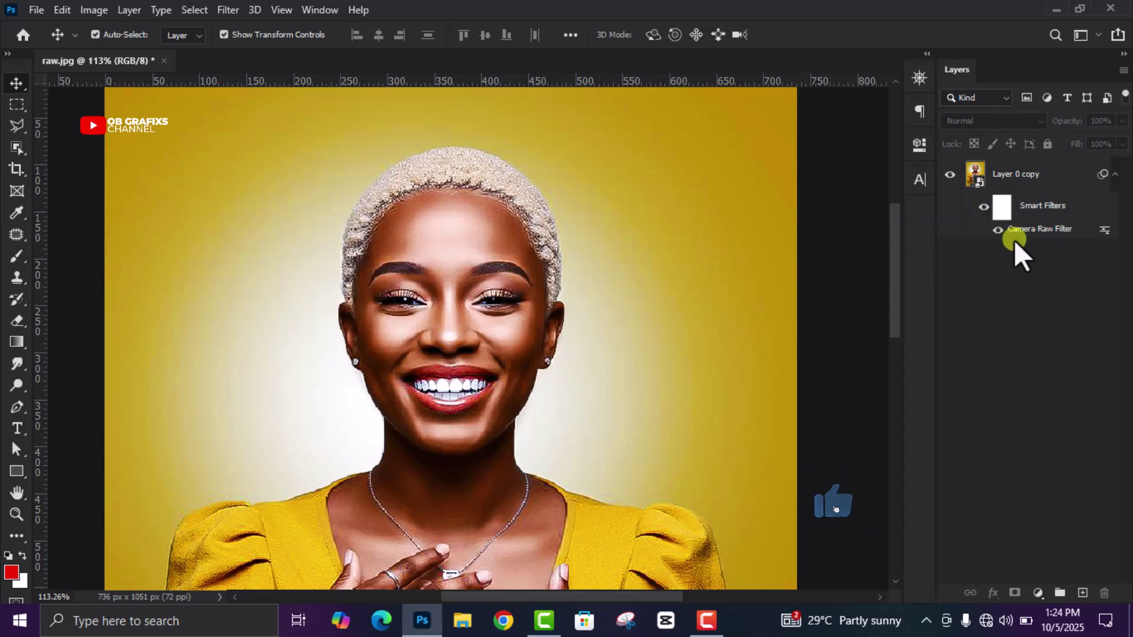
scroll(519, 252, "up", 2)
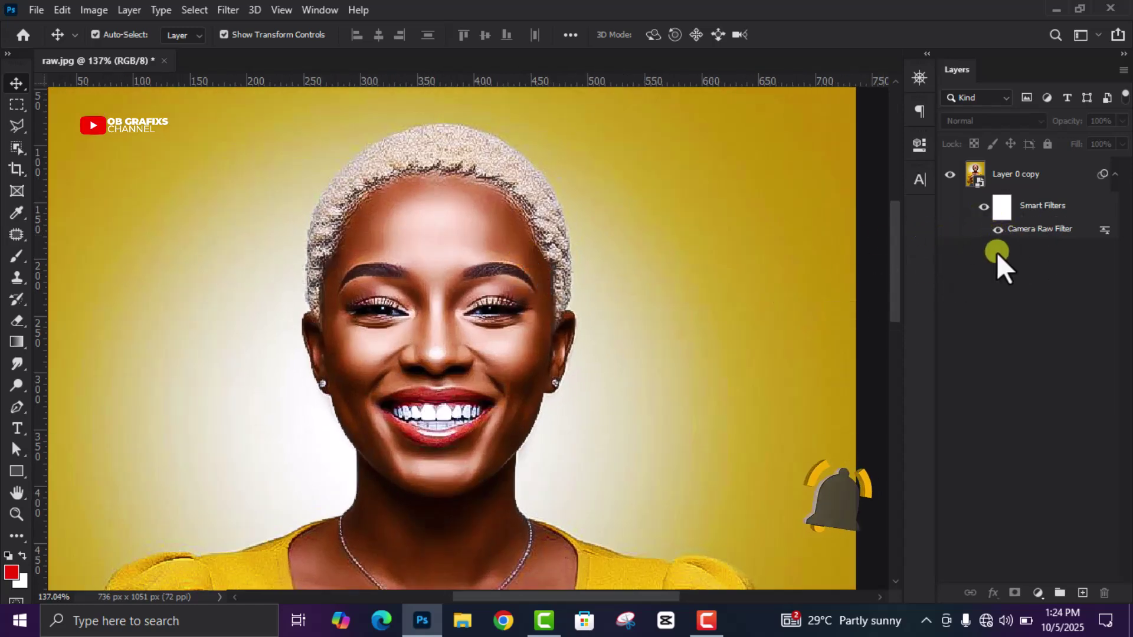
left_click(996, 230)
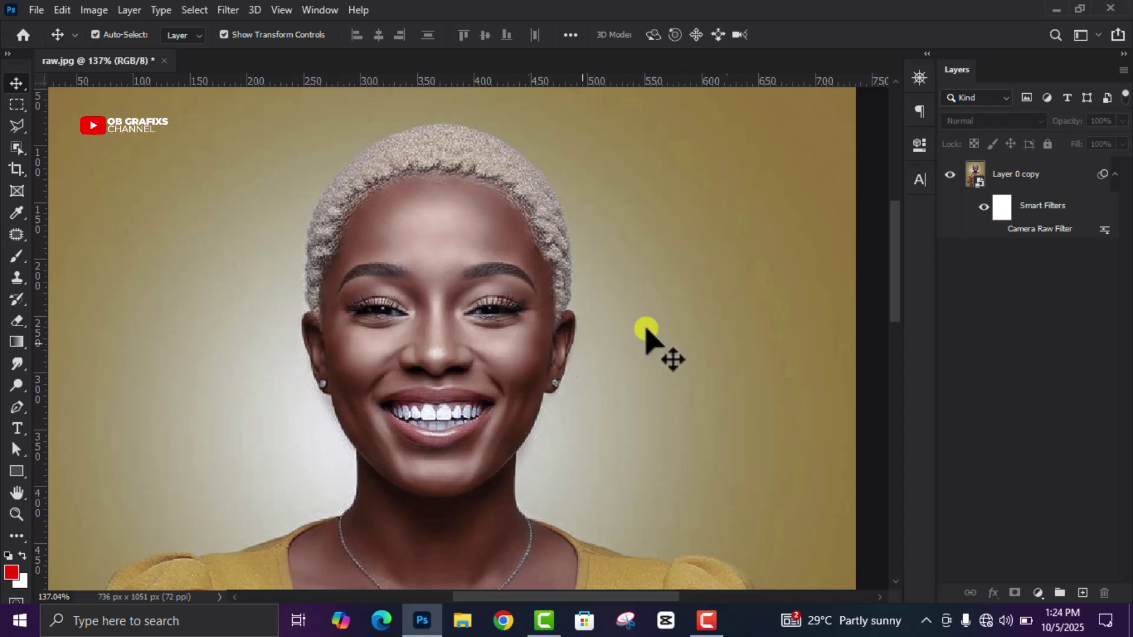
scroll(597, 261, "down", 5)
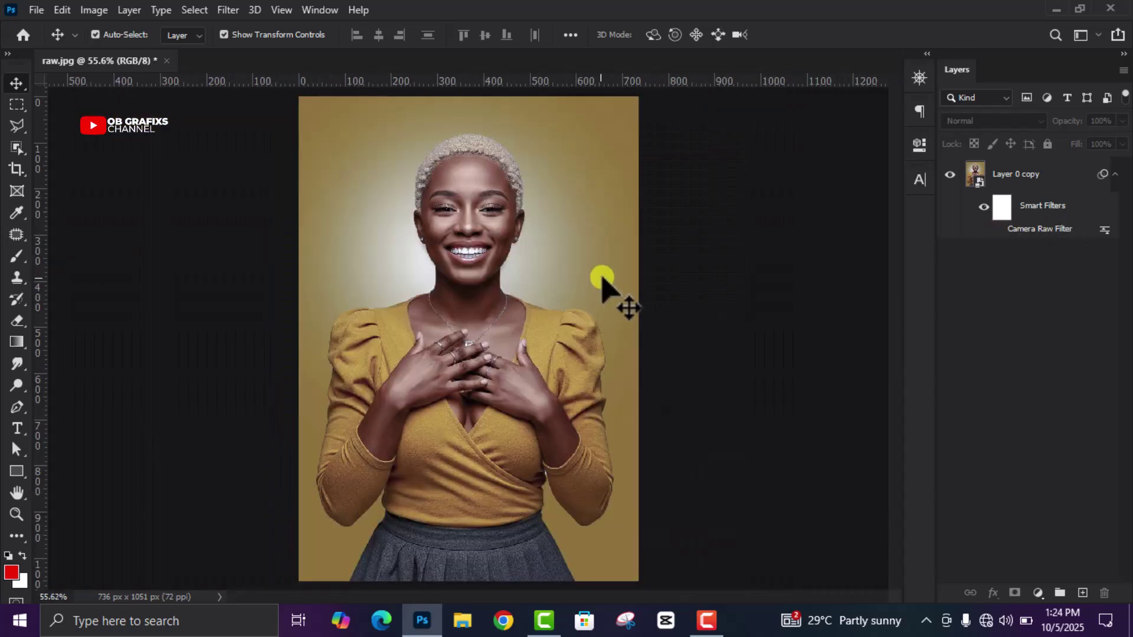
scroll(472, 269, "up", 1)
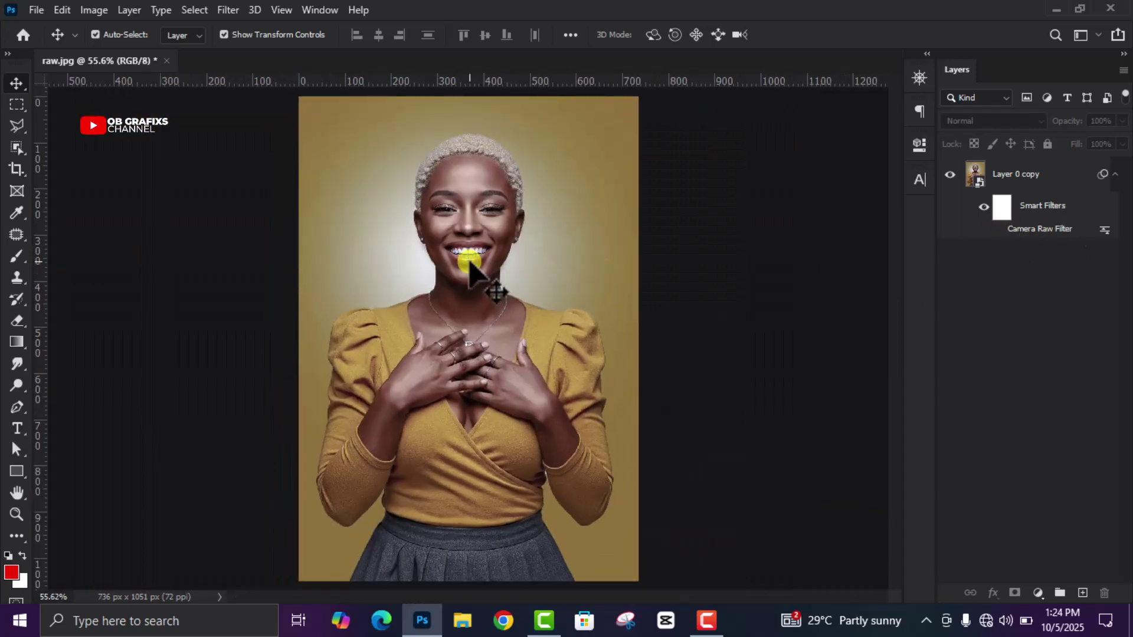
left_click(997, 230)
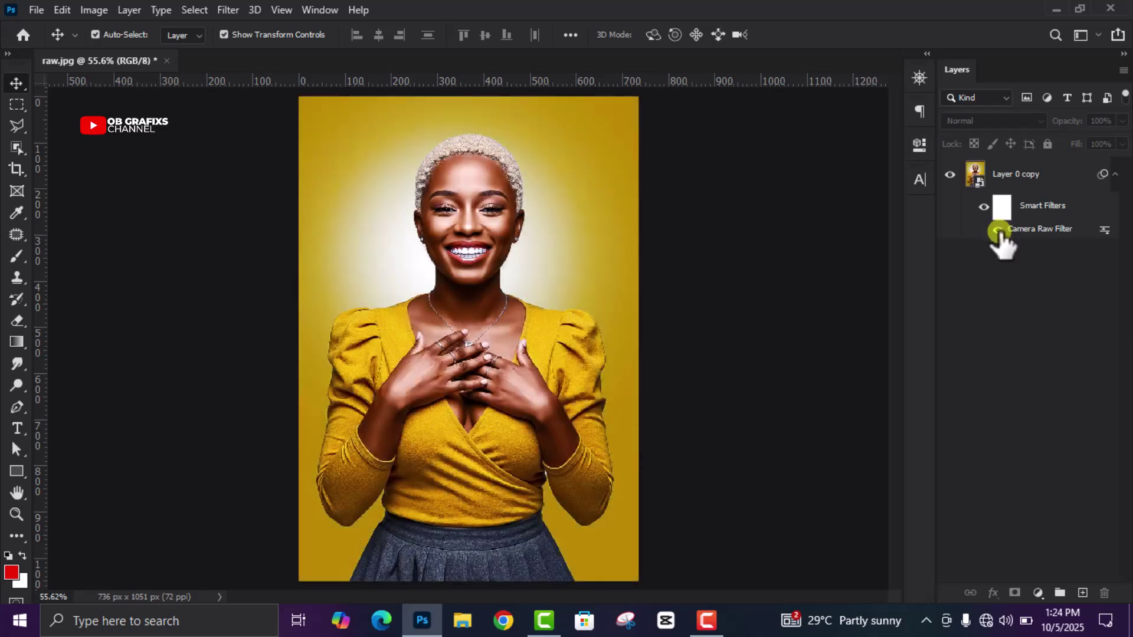
scroll(590, 322, "down", 1)
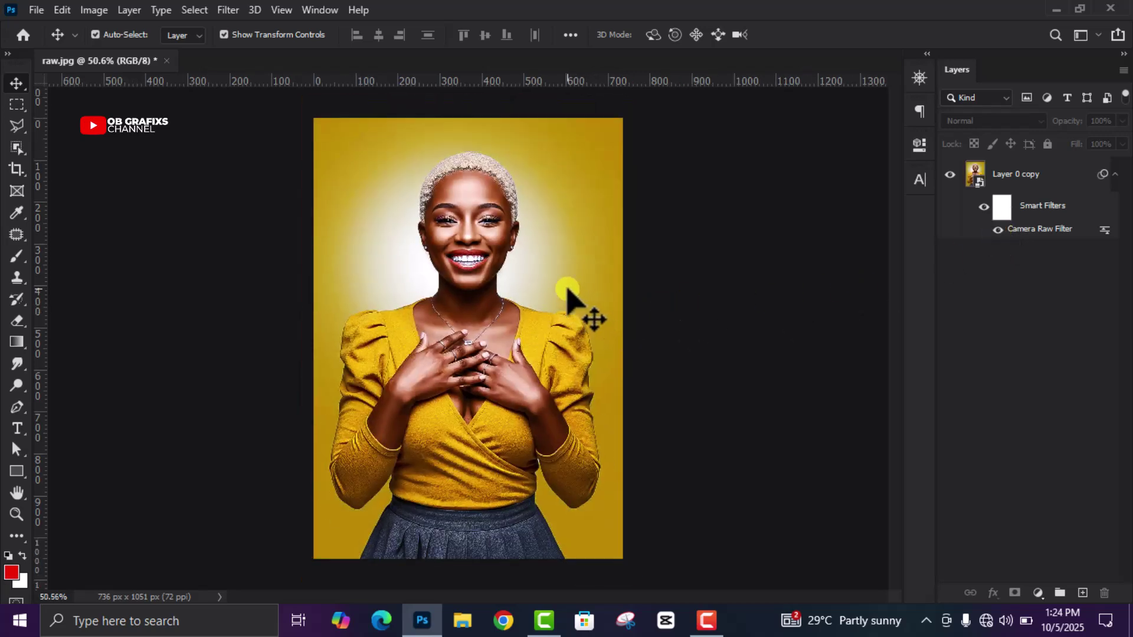
- Collapse the smart filter list under the Layer 0 copy layer
left_click(1115, 176)
scroll(708, 313, "down", 1)
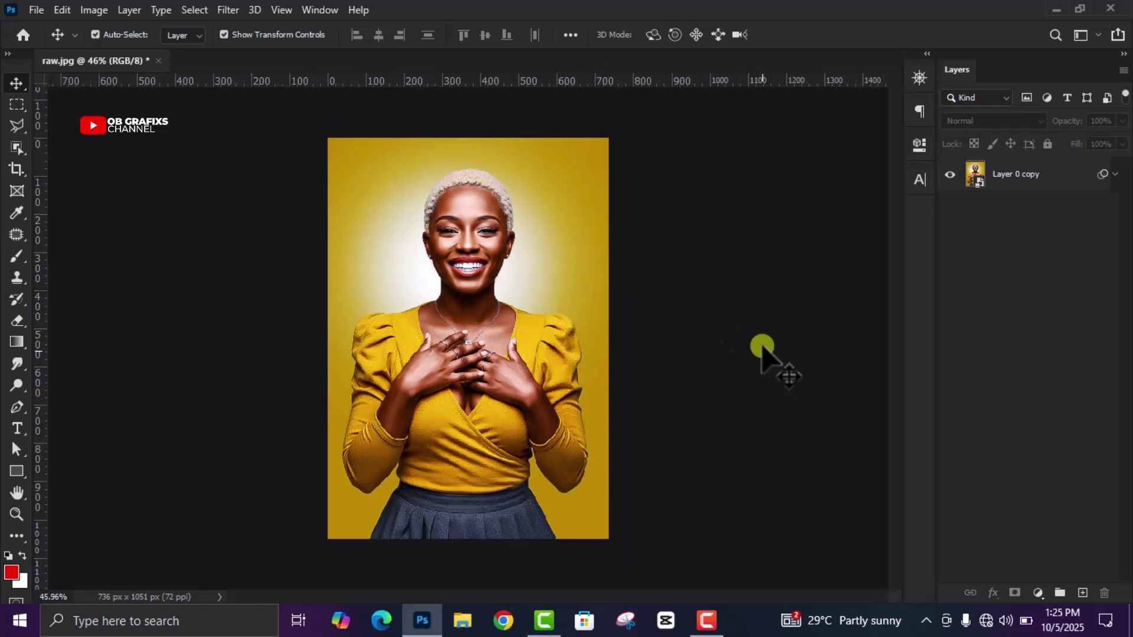
scroll(756, 317, "up", 1)
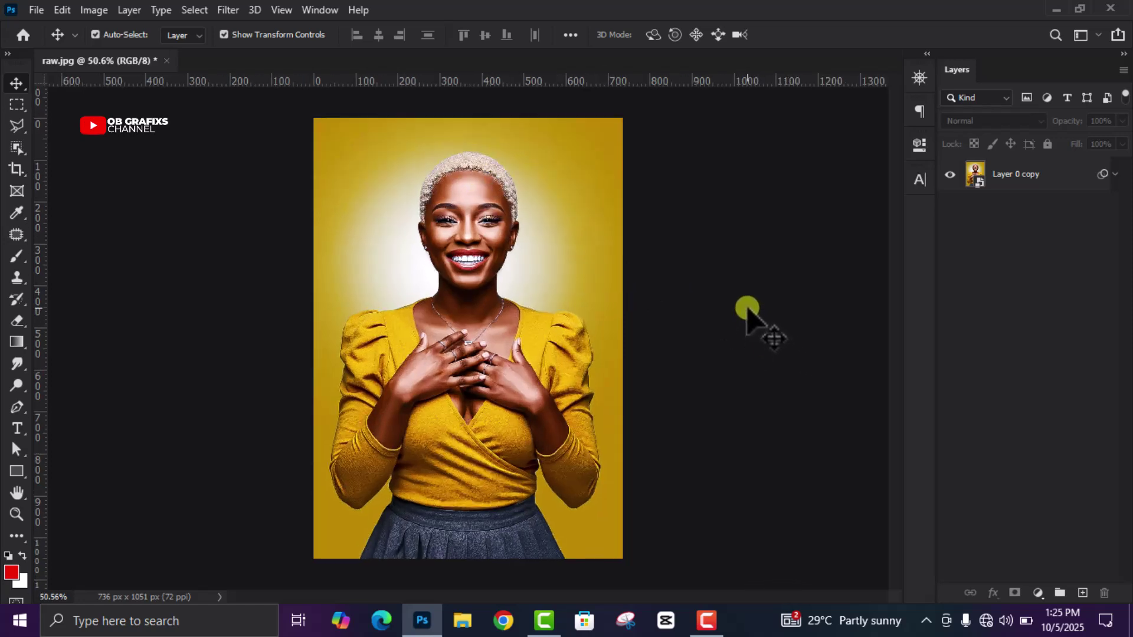